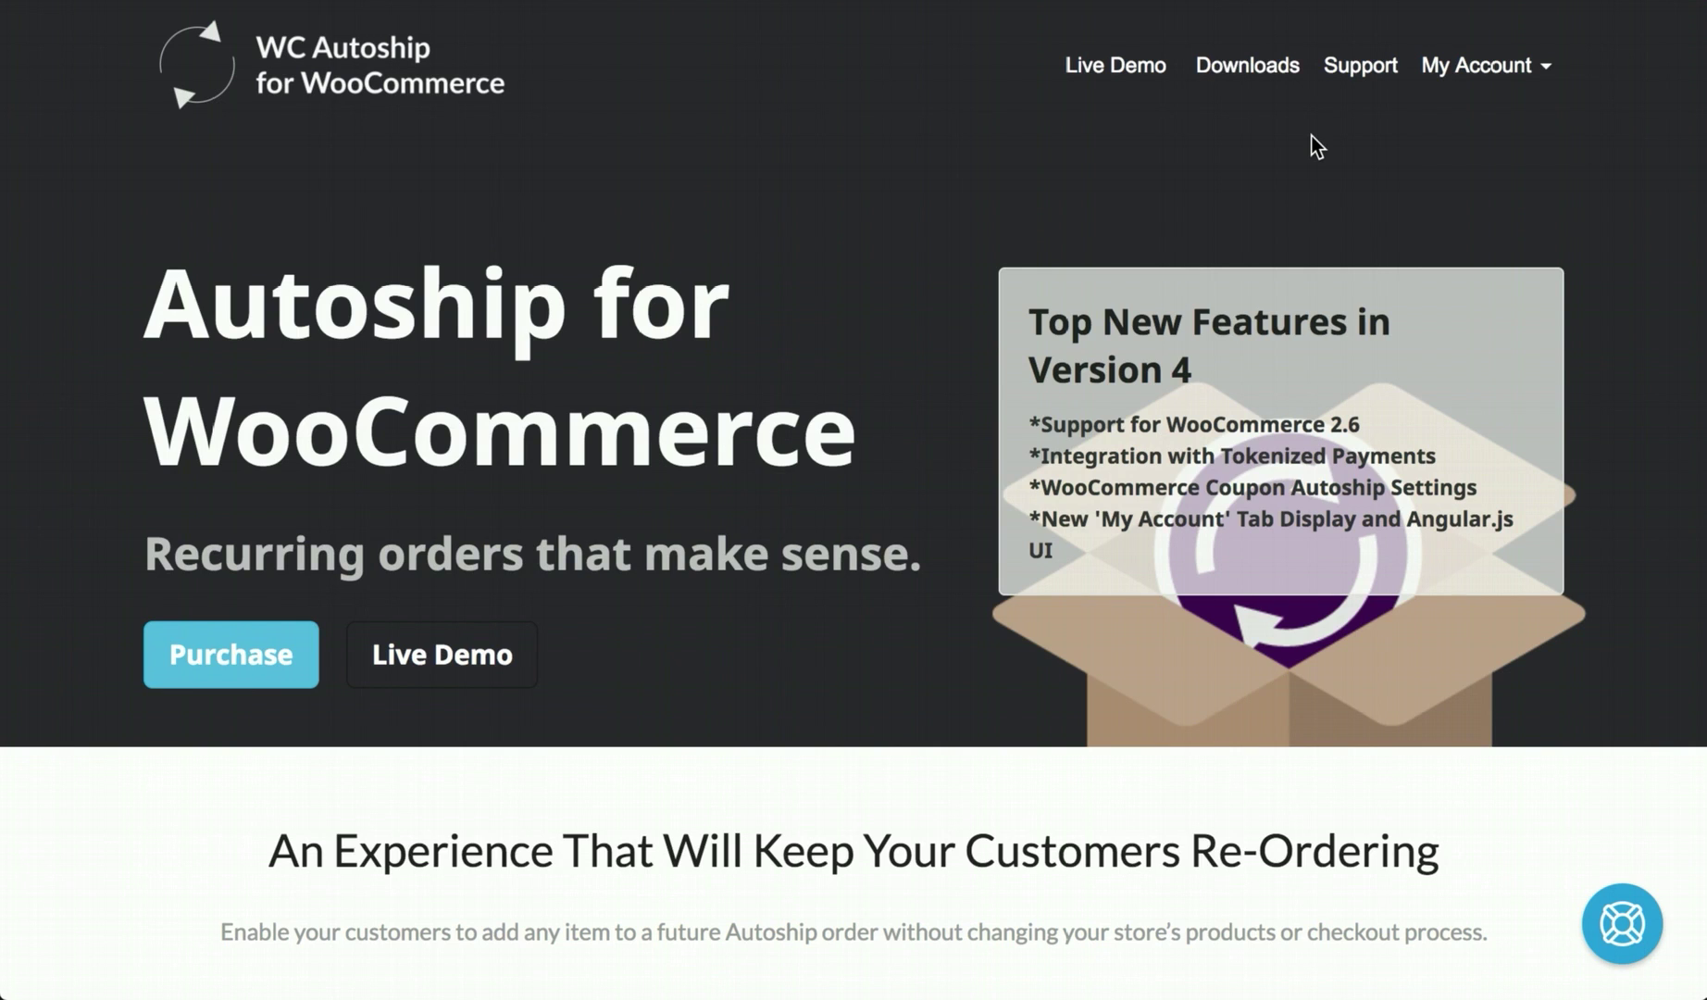
Step: Open the 'Setting up Autoship Cloud Analytics' article from the Autoship Analytics support category
click(1353, 66)
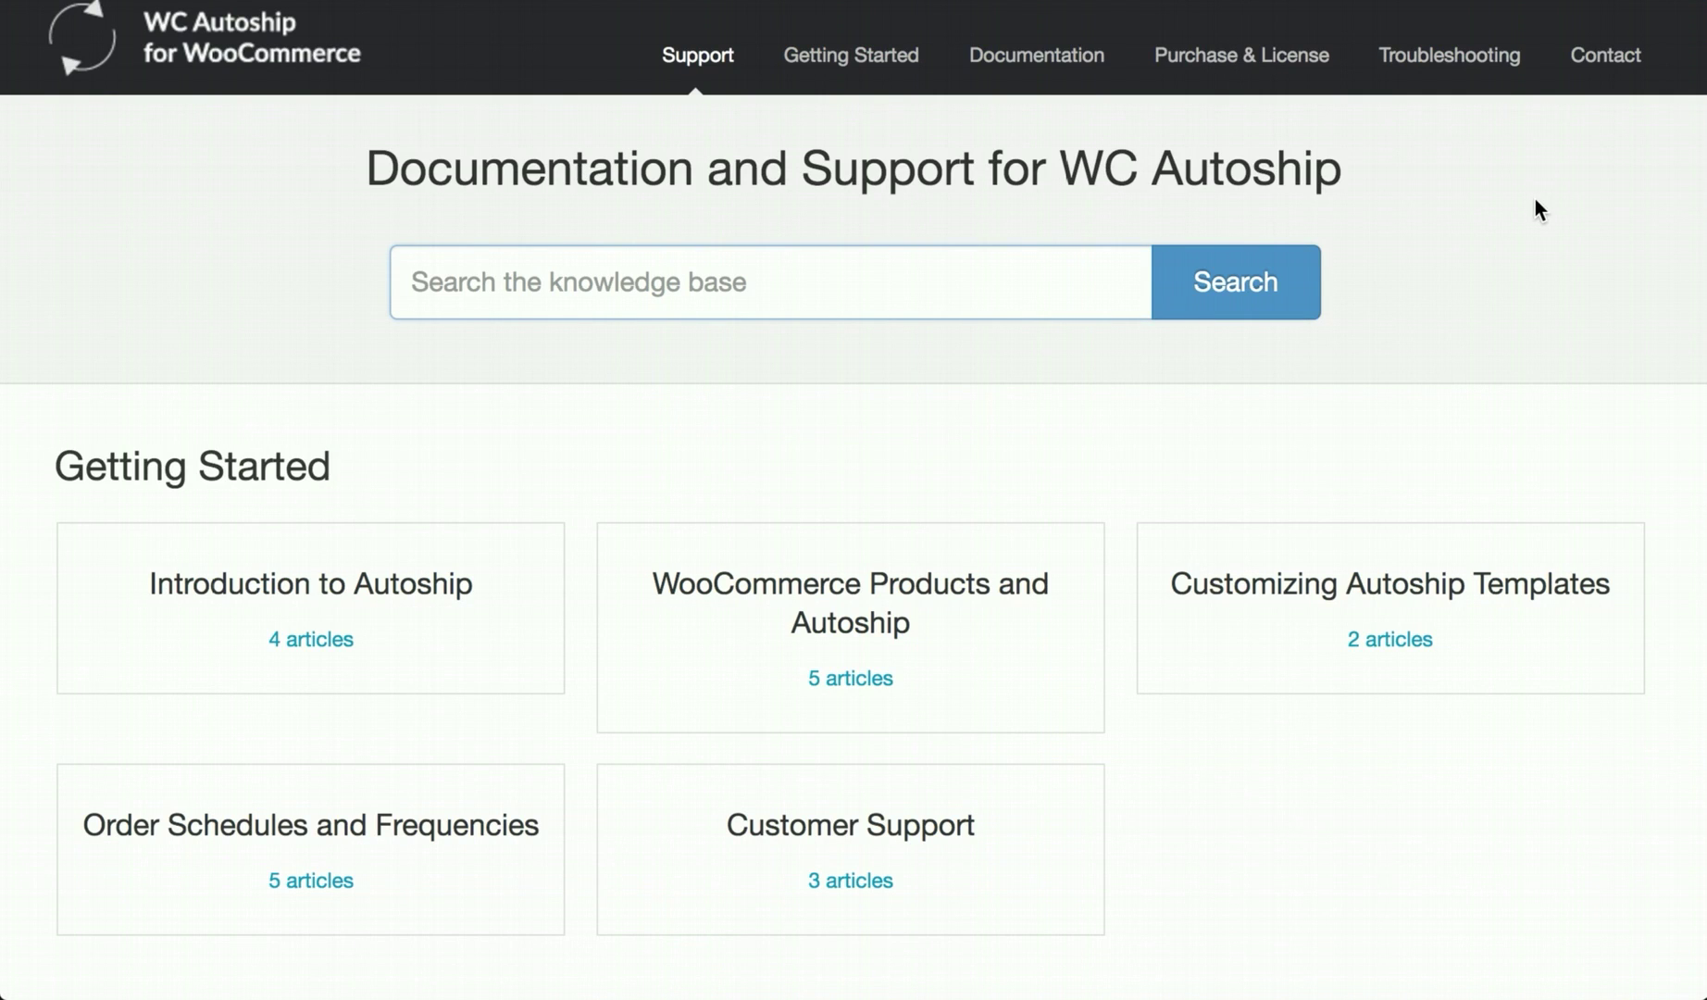
scroll(1535, 199, down, 8)
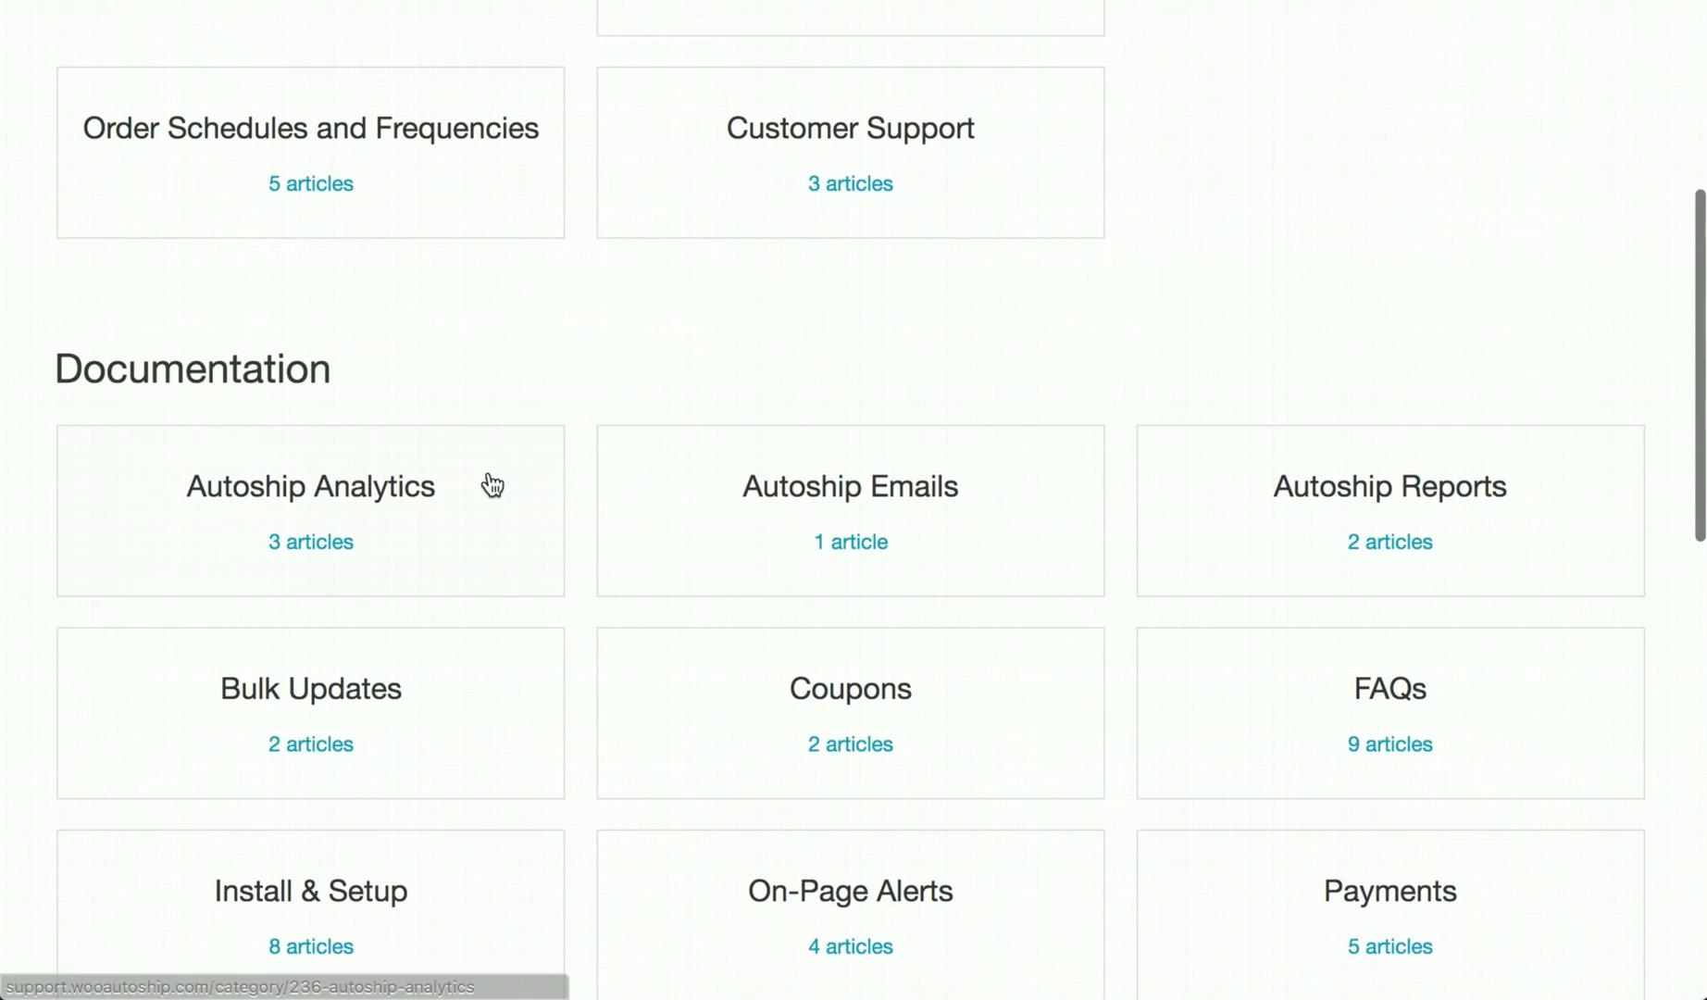
click(283, 488)
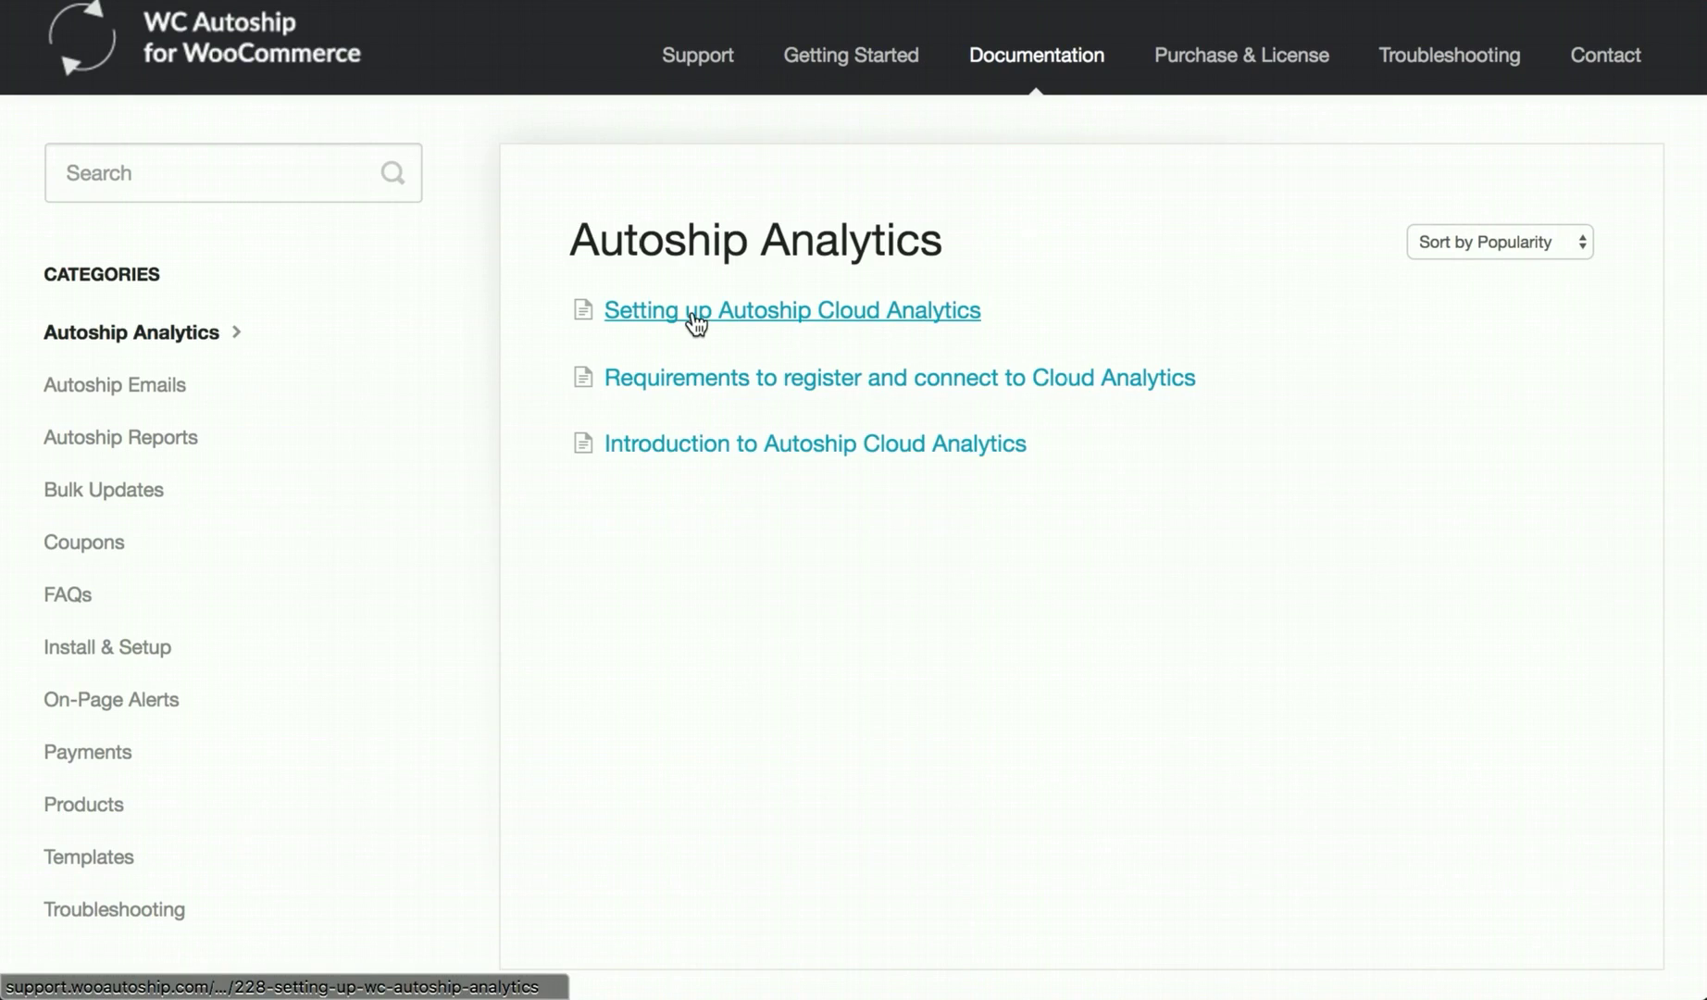
click(696, 319)
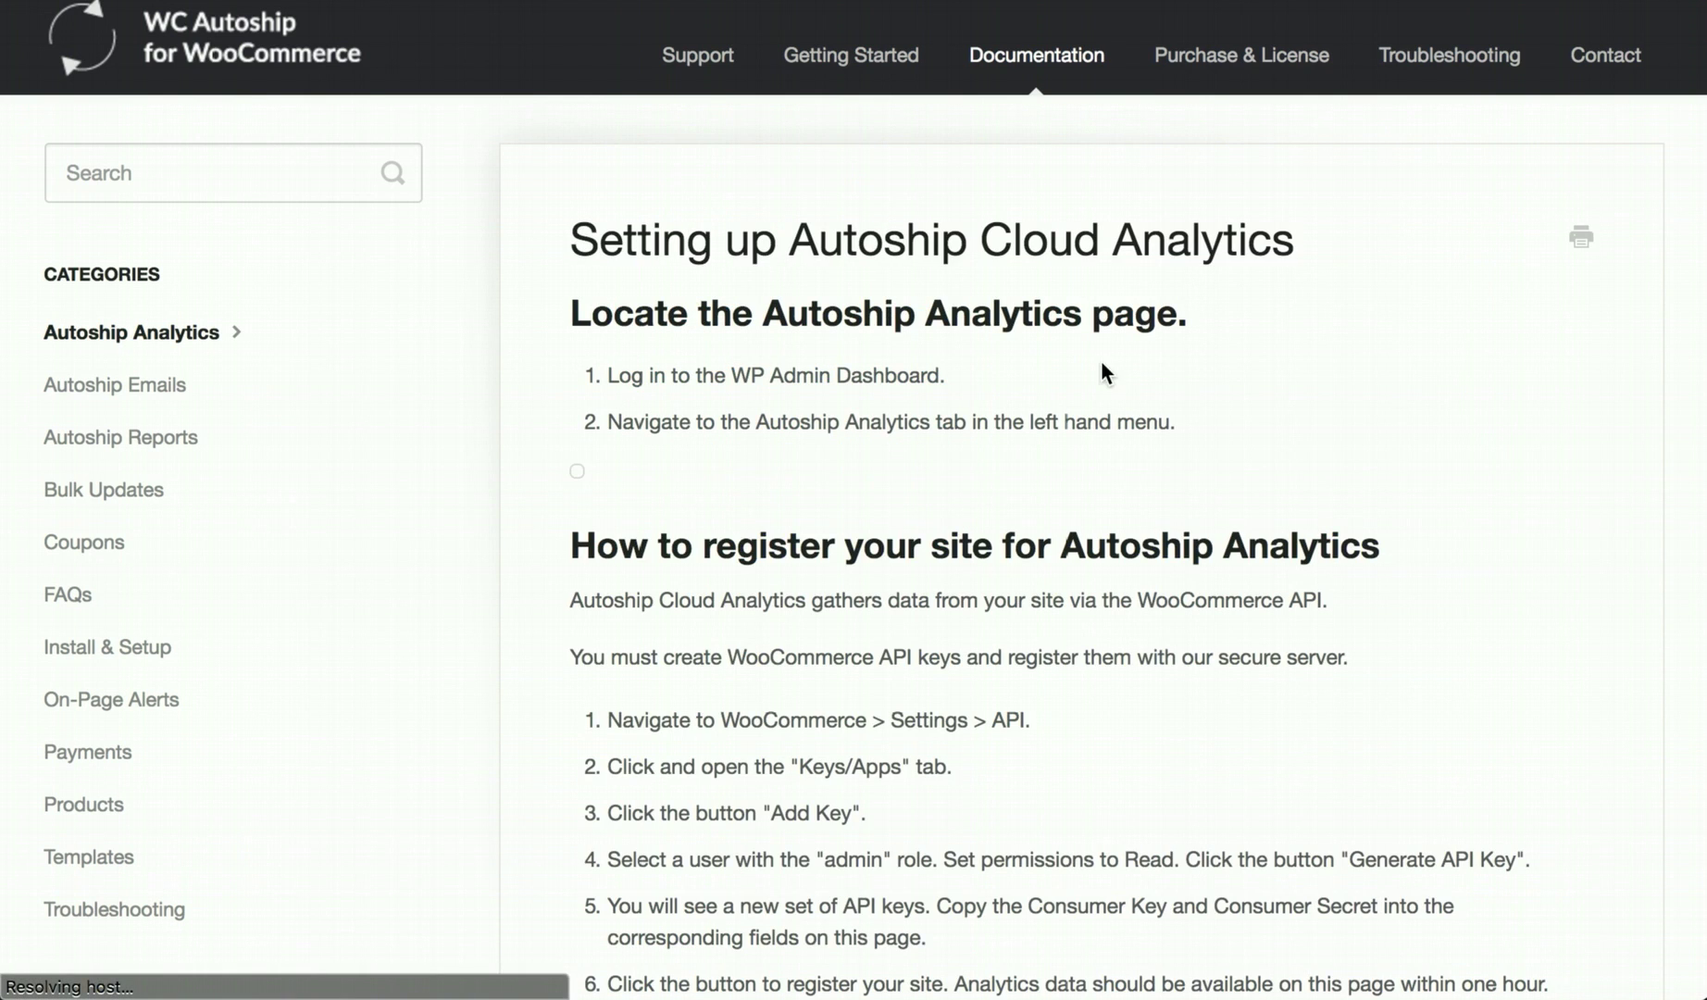
scroll(1620, 356, down, 3)
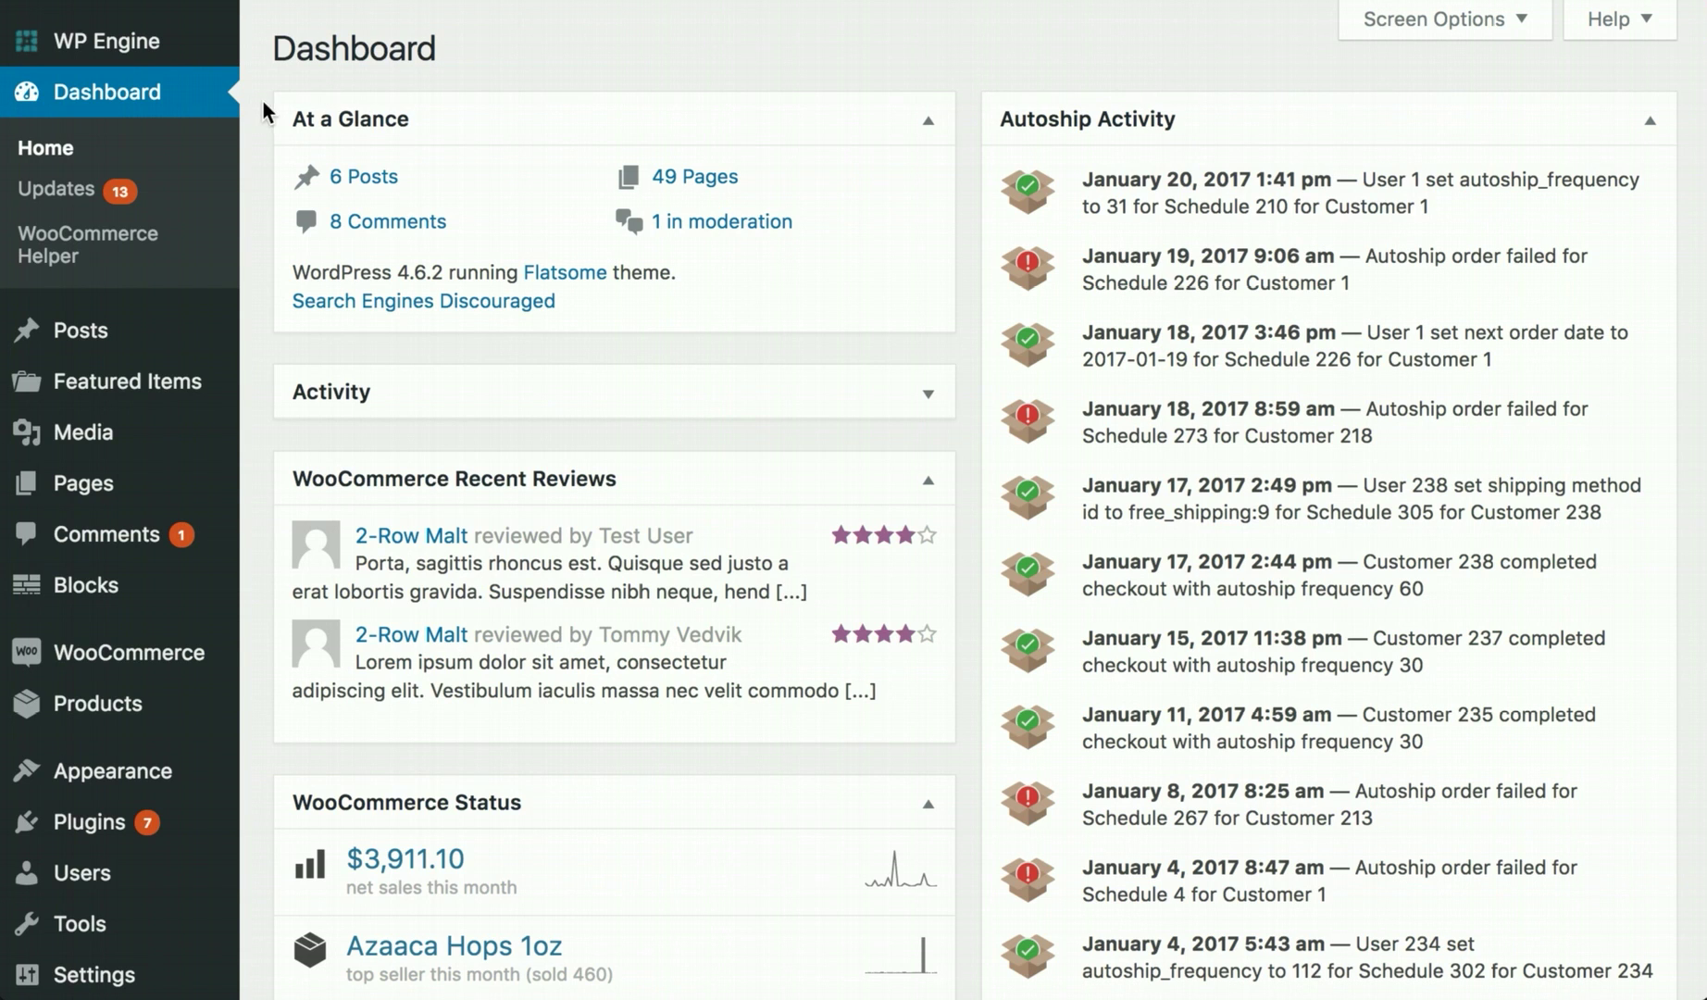
Step: Go to Autoship Analytics in the sidebar and review its API instructions and Consumer Key/Secret form
scroll(146, 442, down, 5)
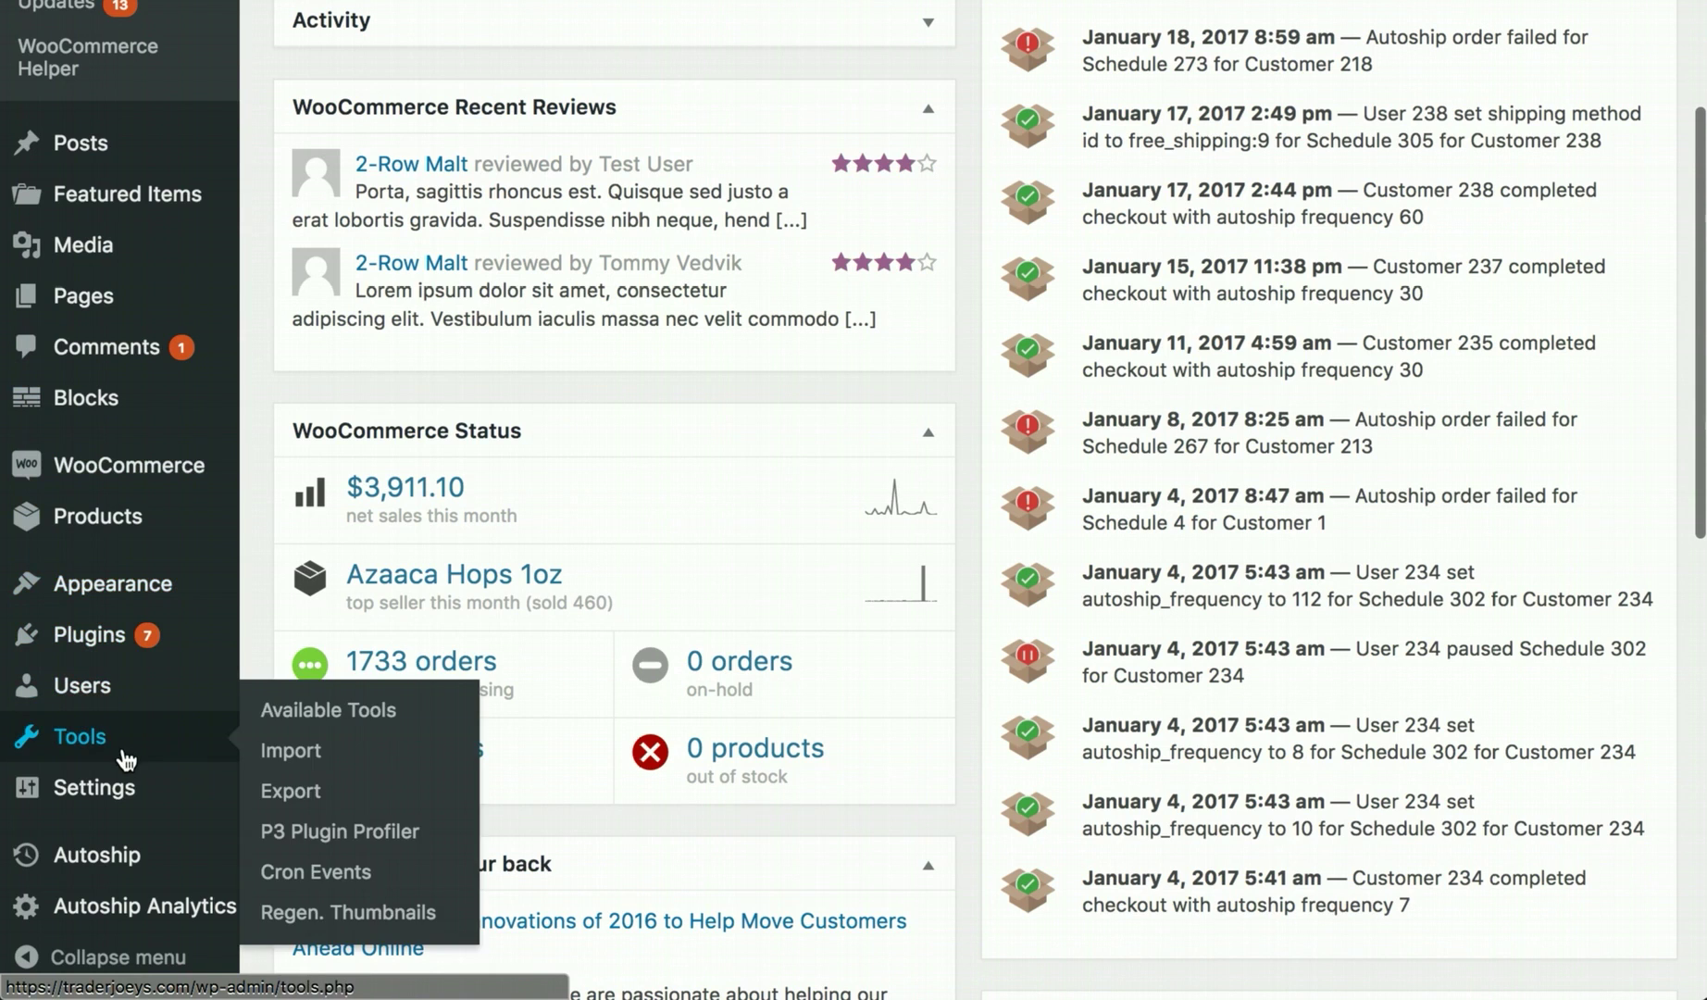
click(123, 917)
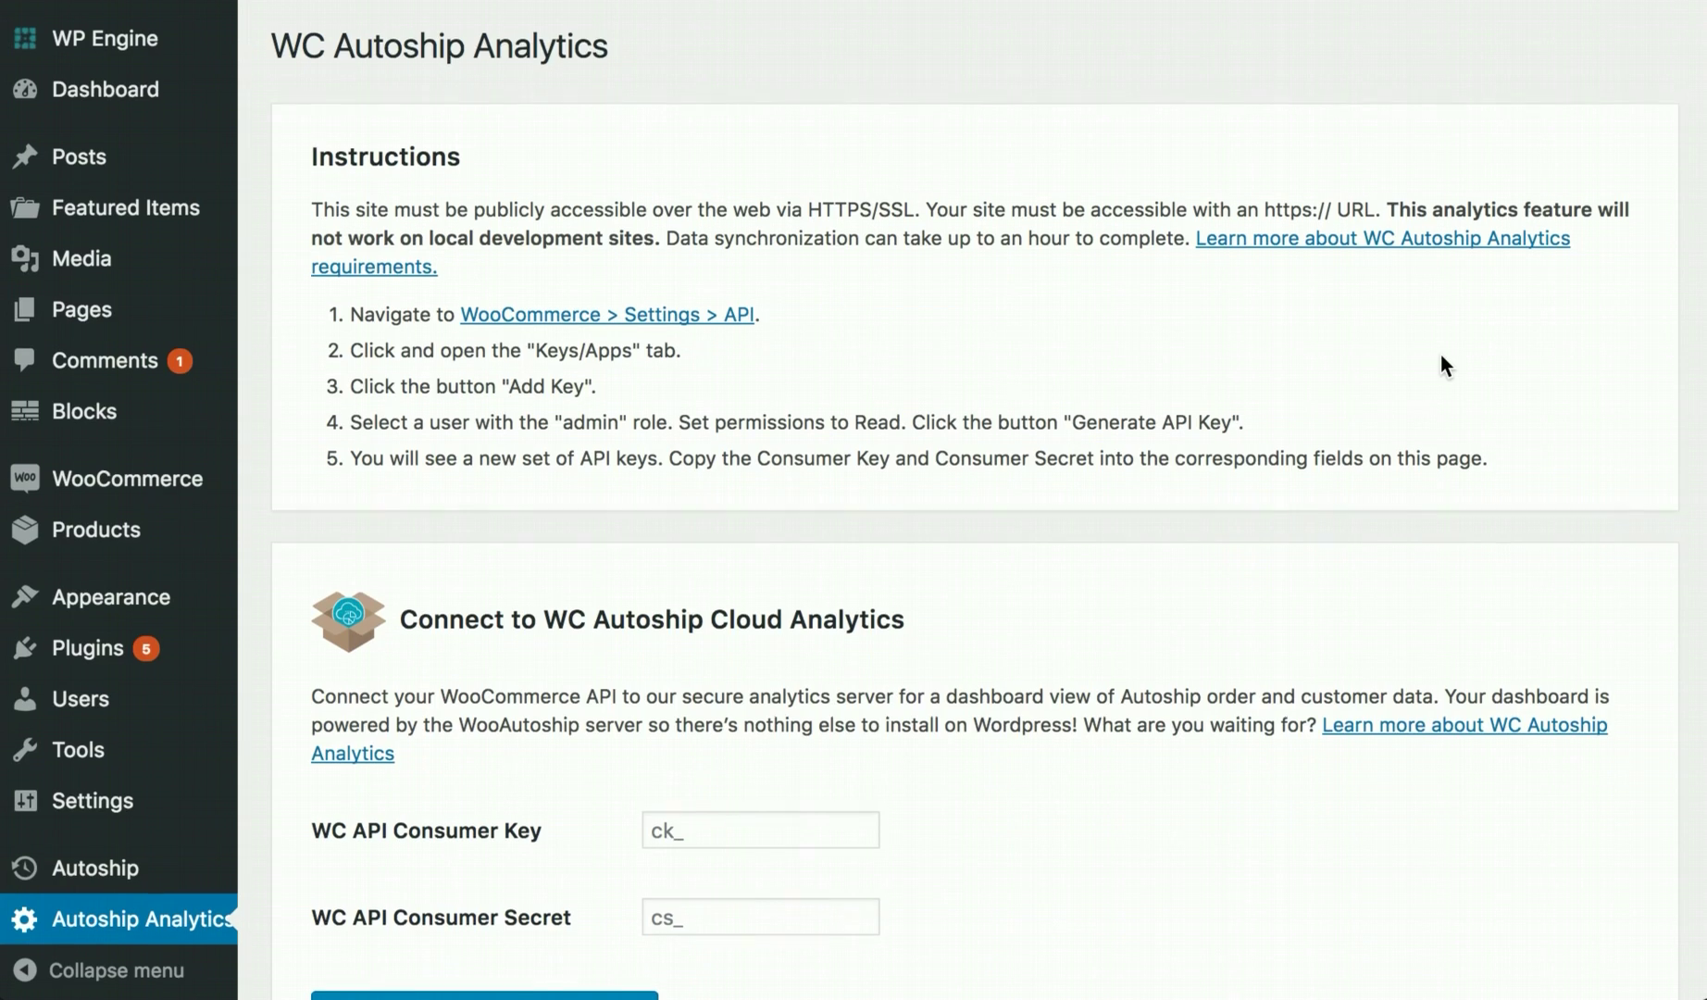
scroll(1440, 361, down, 5)
scroll(1442, 366, down, 2)
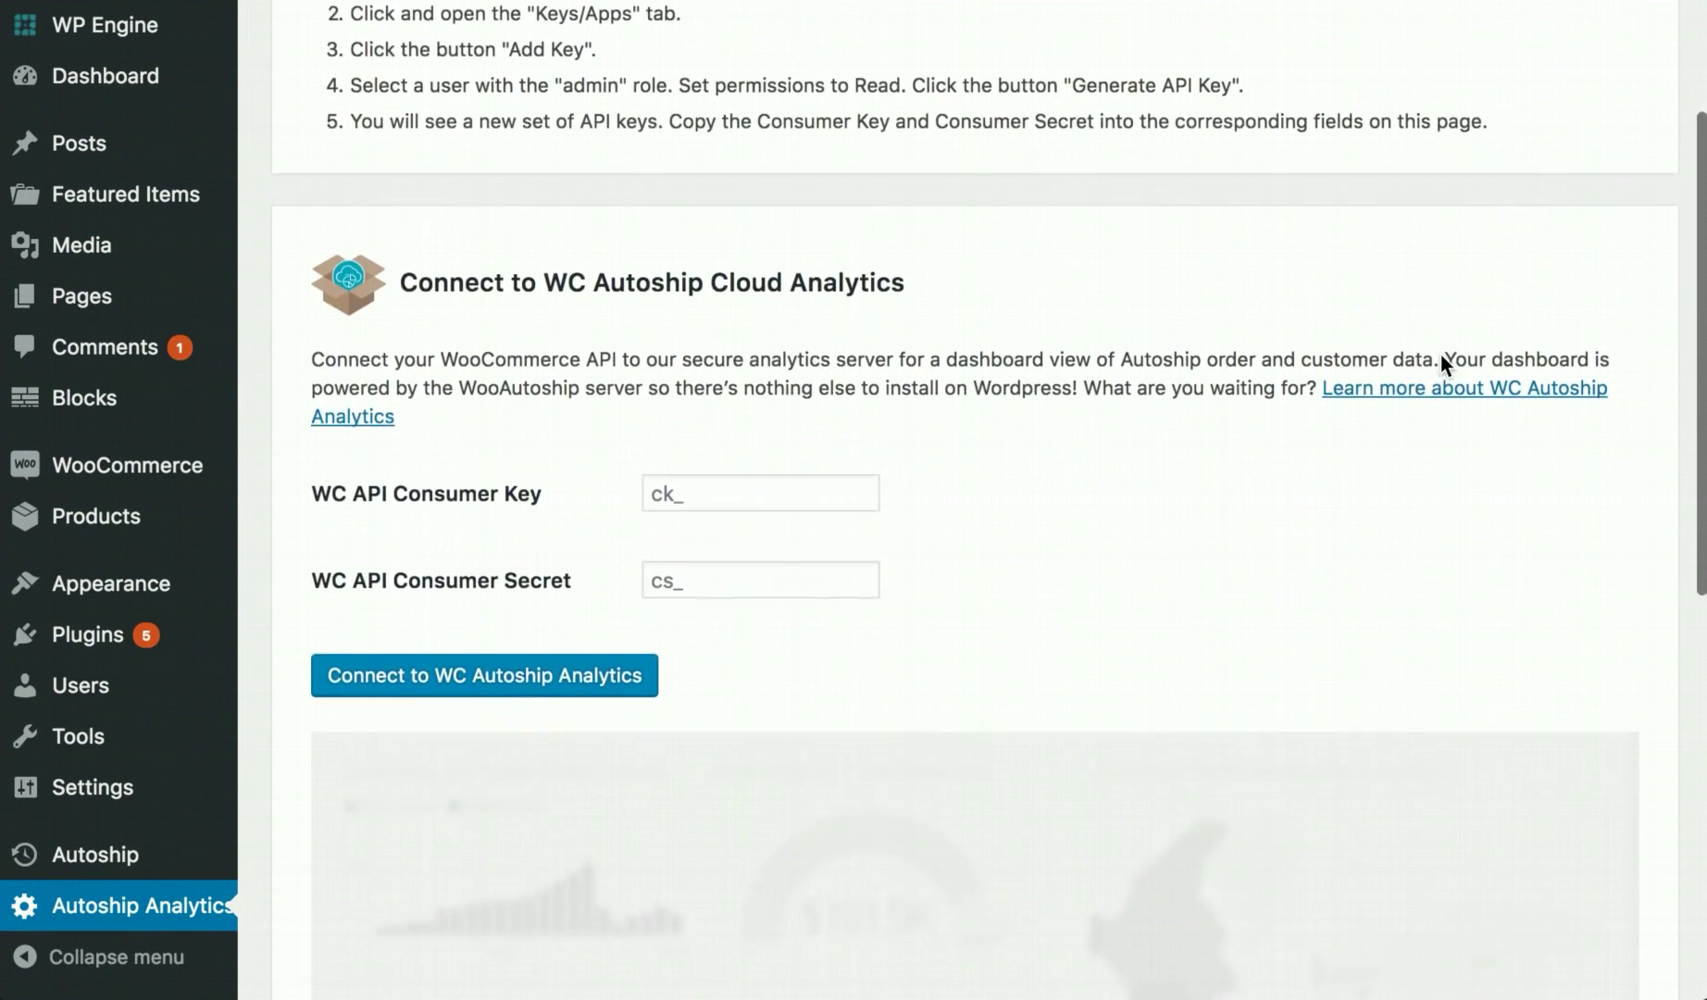
scroll(1445, 368, down, 1)
scroll(1445, 369, down, 1)
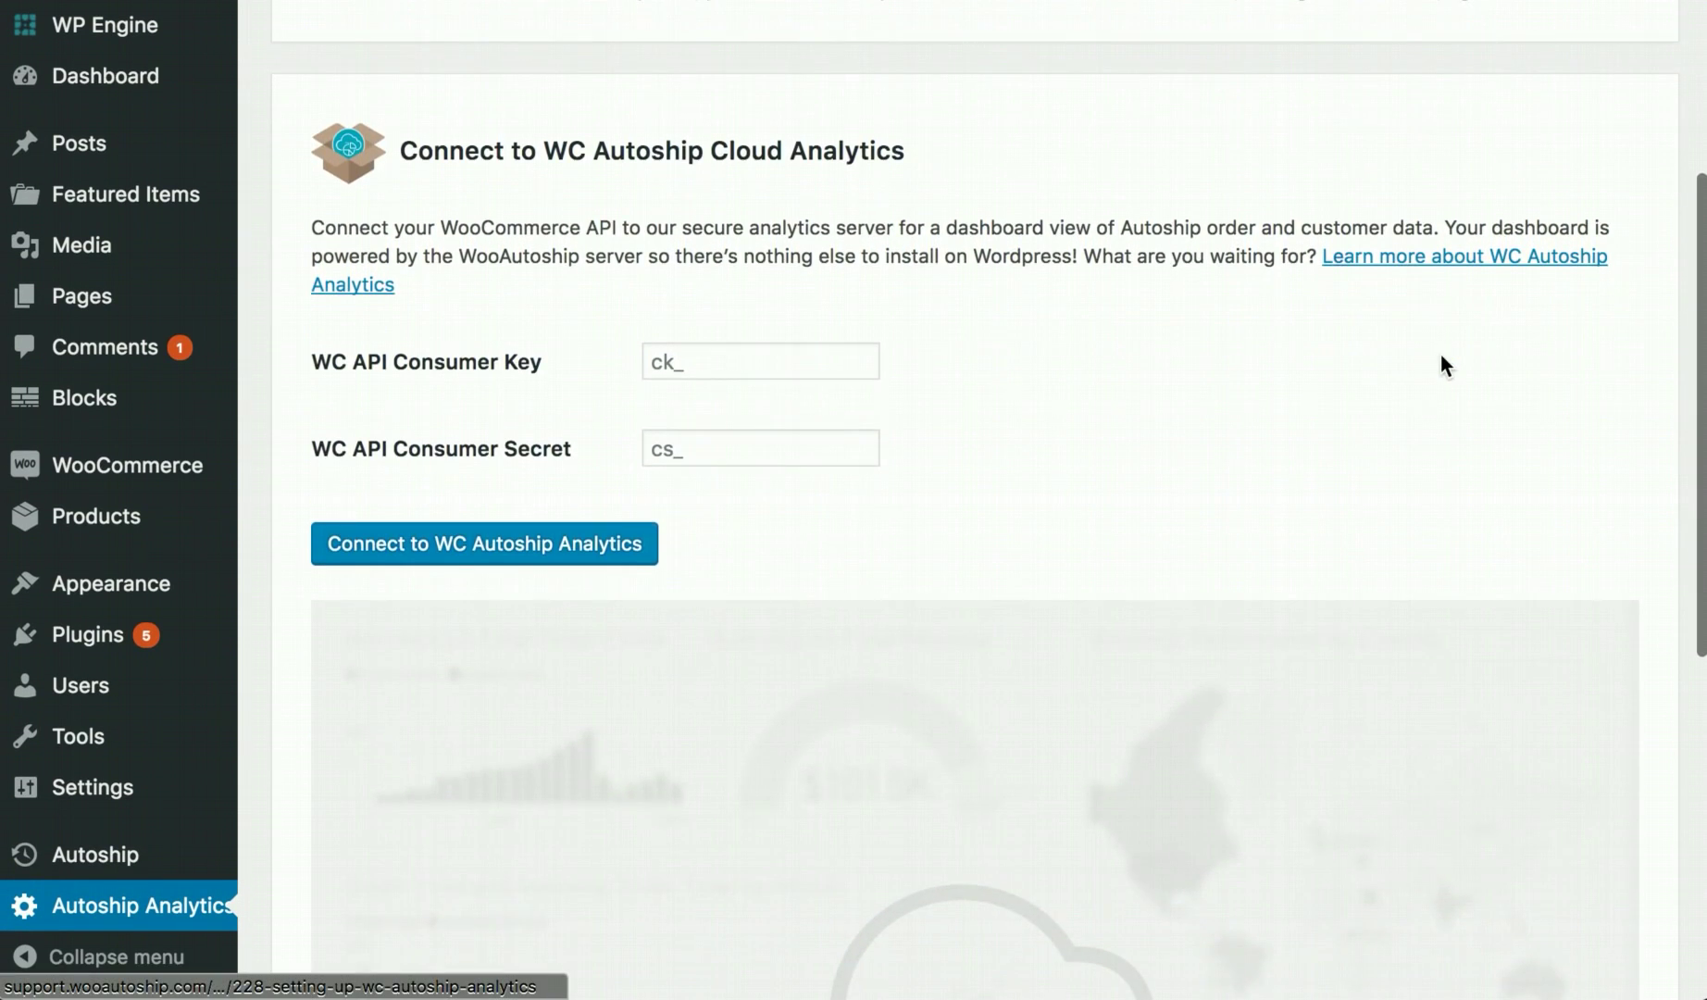
scroll(1442, 363, up, 5)
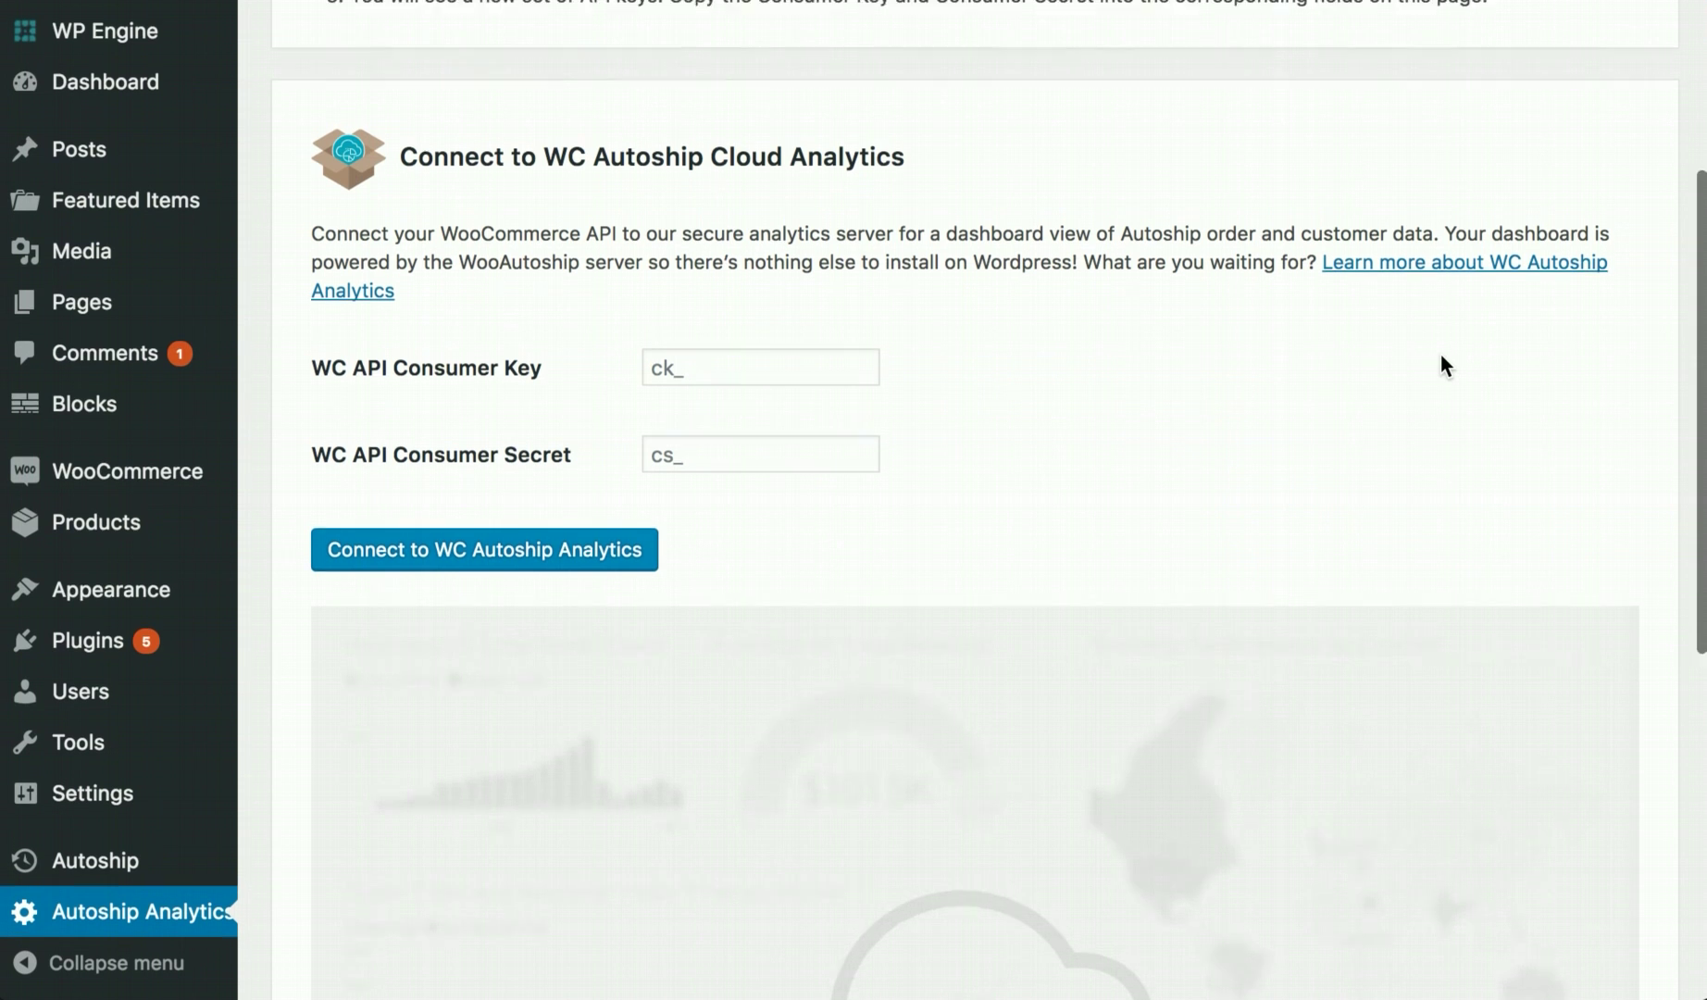
scroll(1440, 354, up, 1)
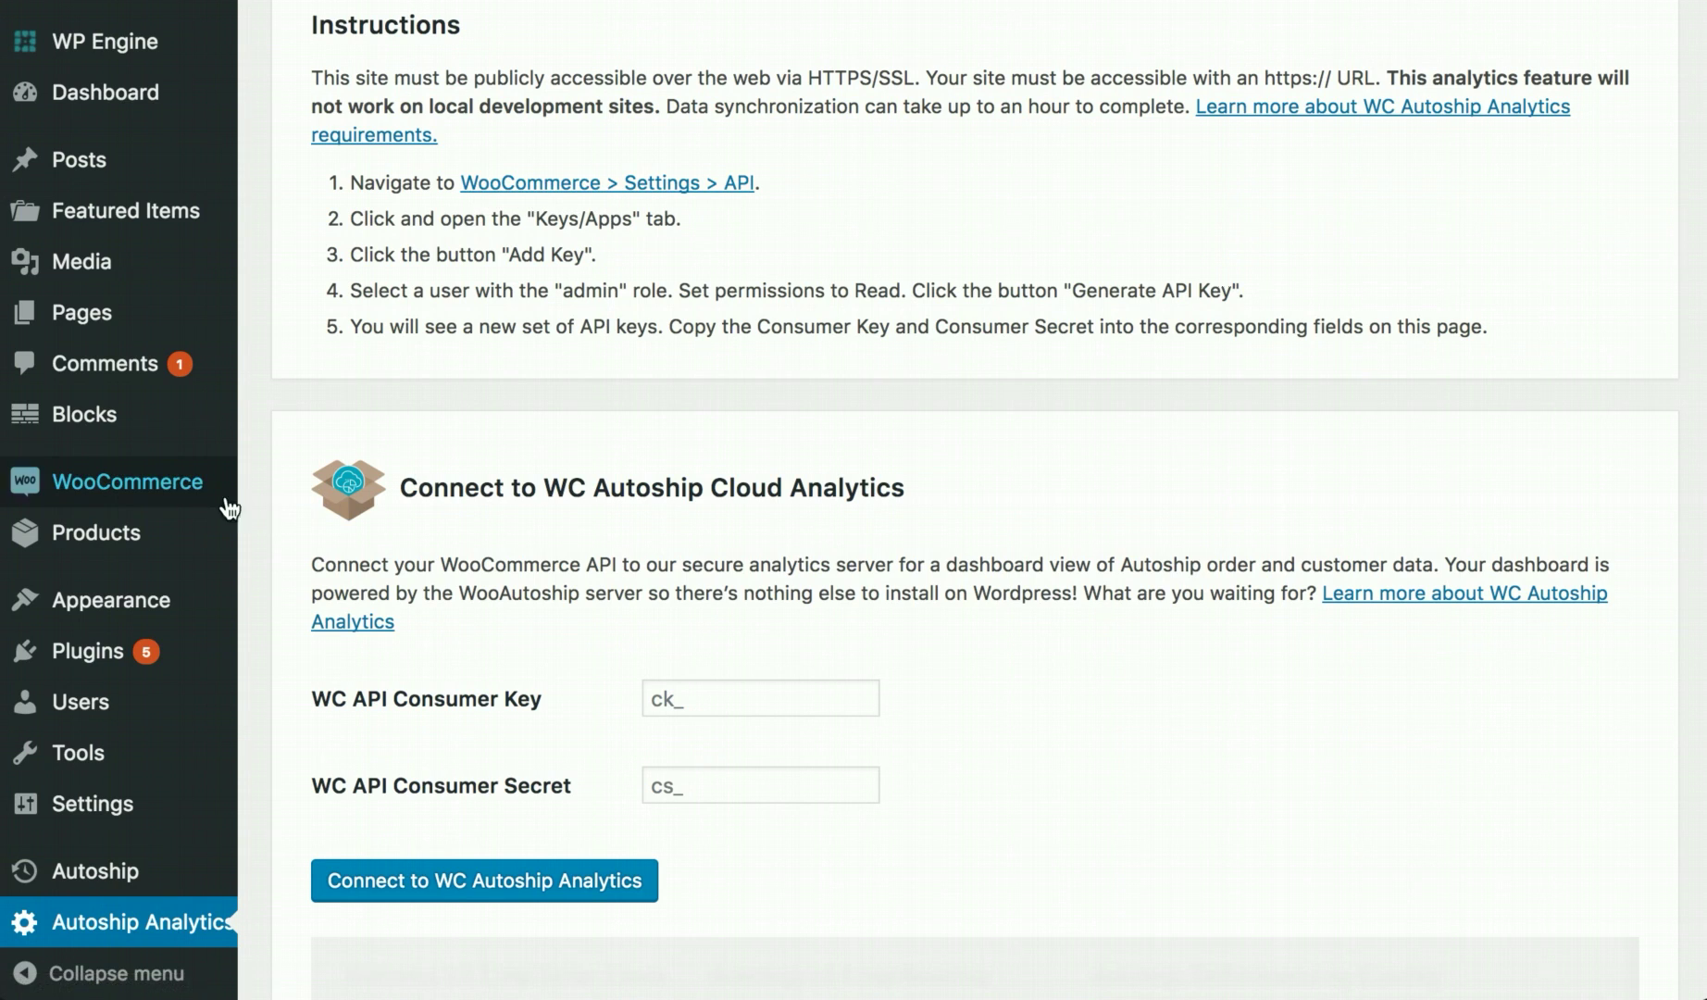
Step: Go to WooCommerce Settings > API > Keys/Apps and begin adding a new API key
mouse_move(176, 505)
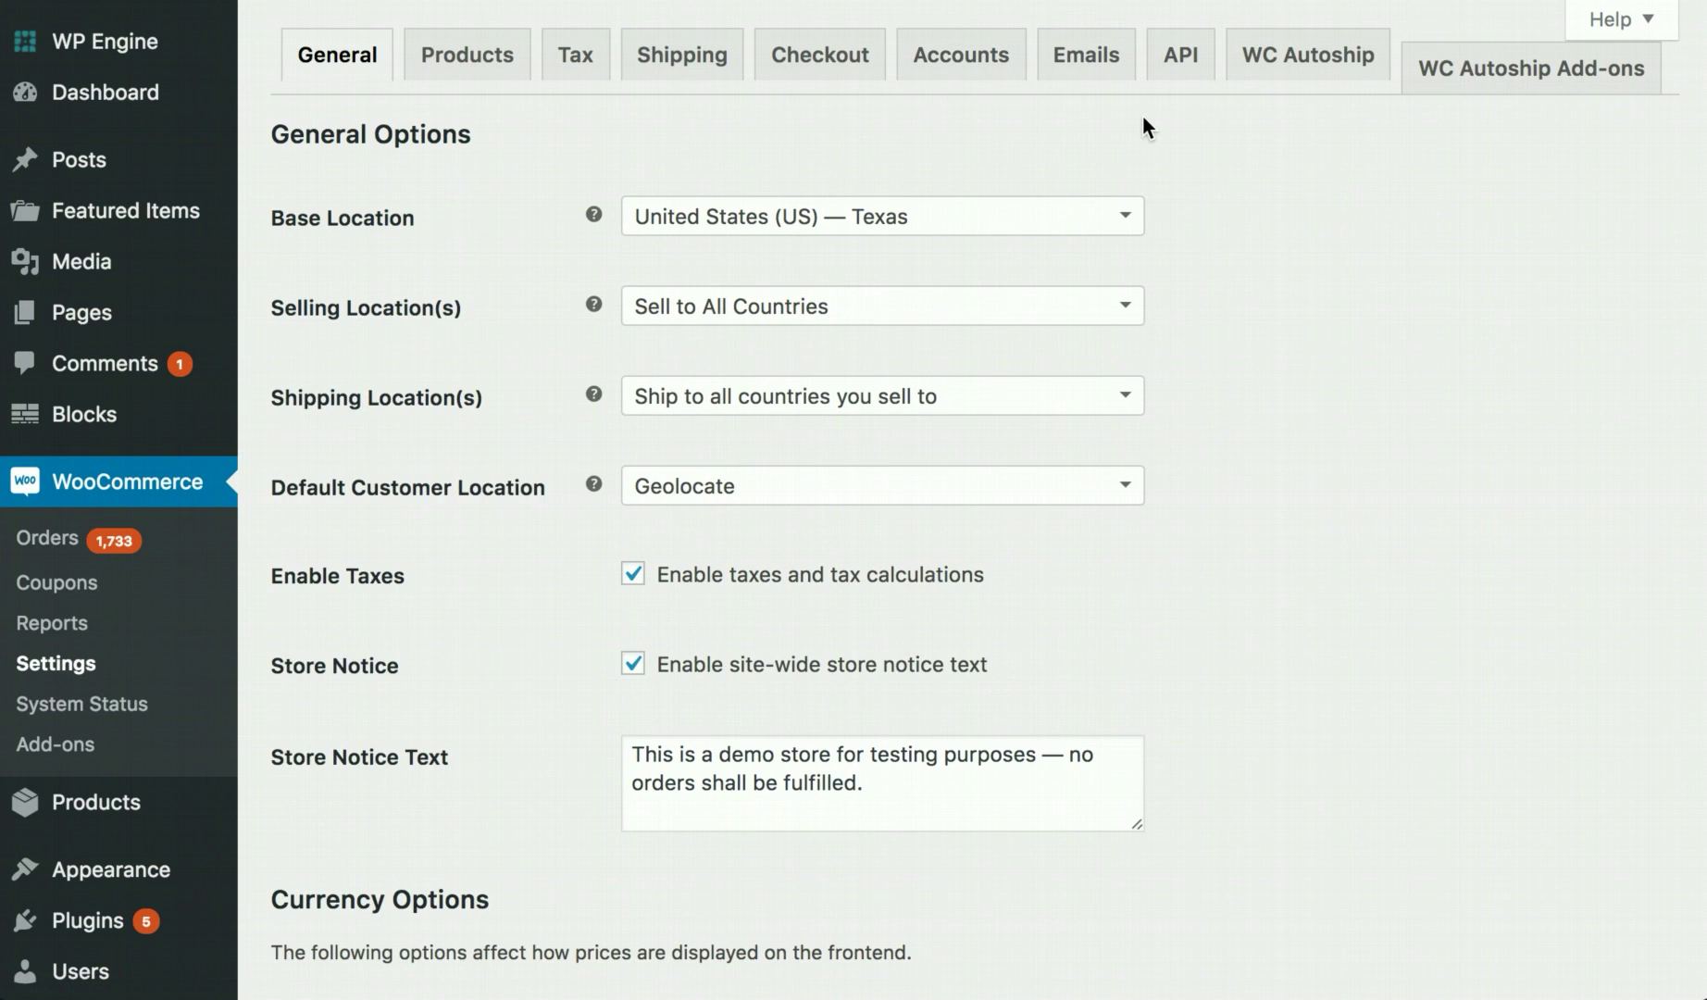
click(1181, 58)
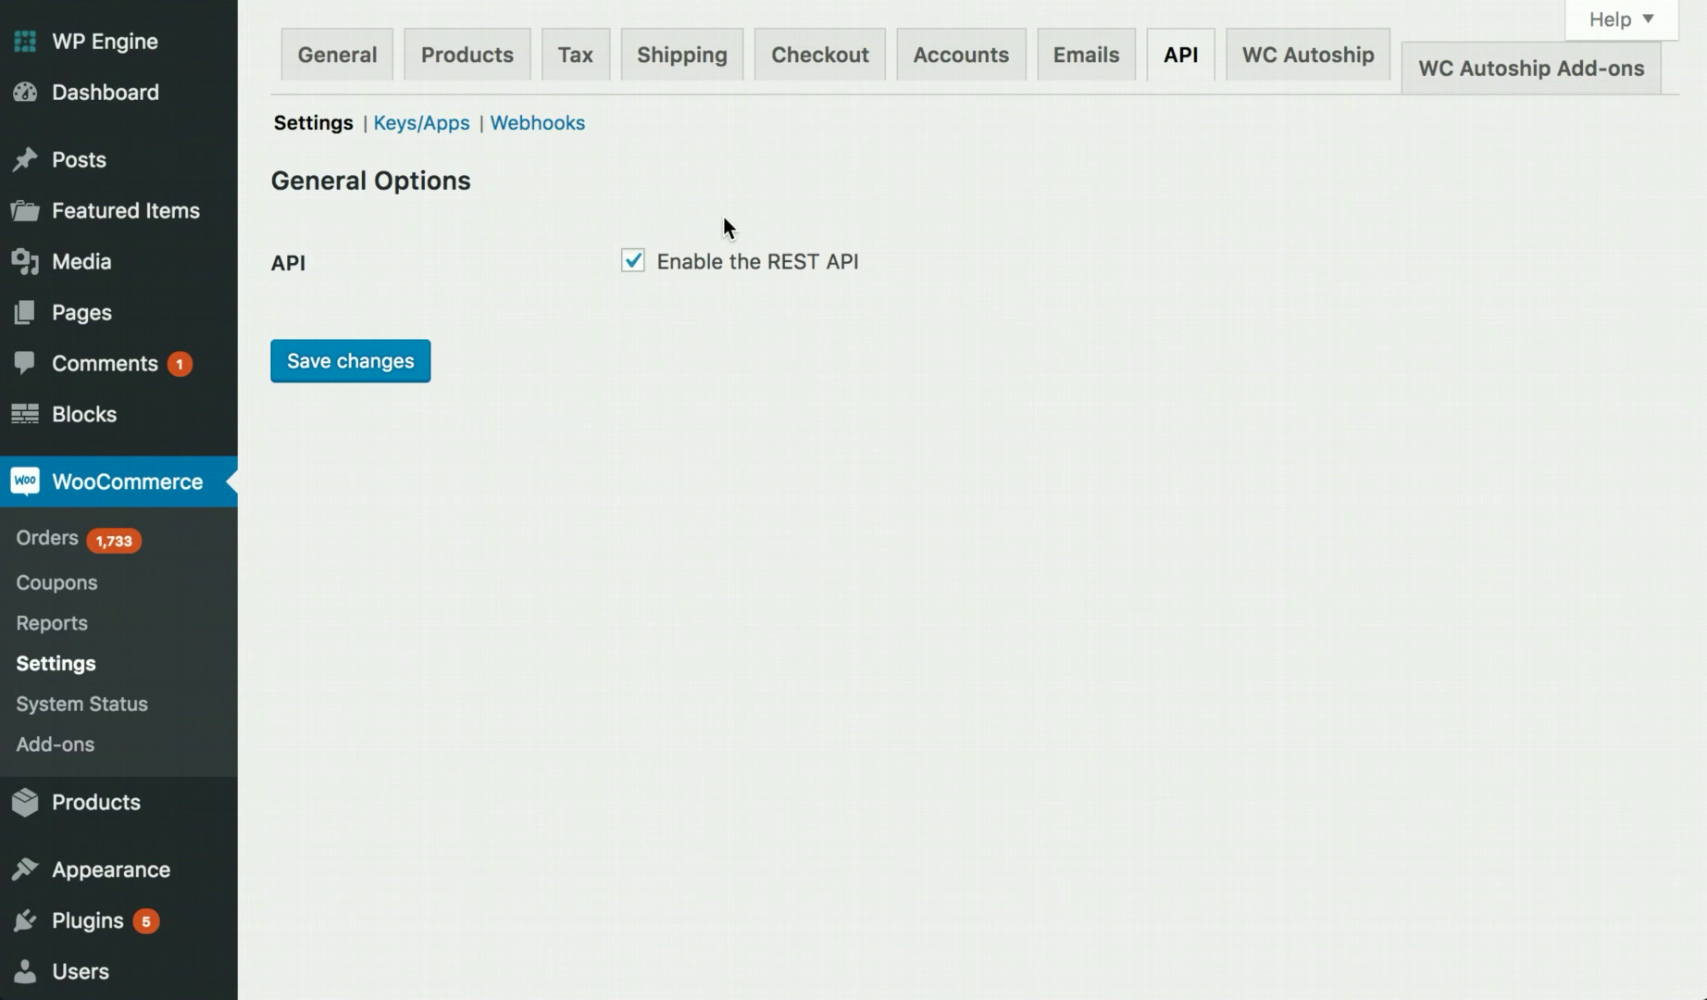
click(429, 135)
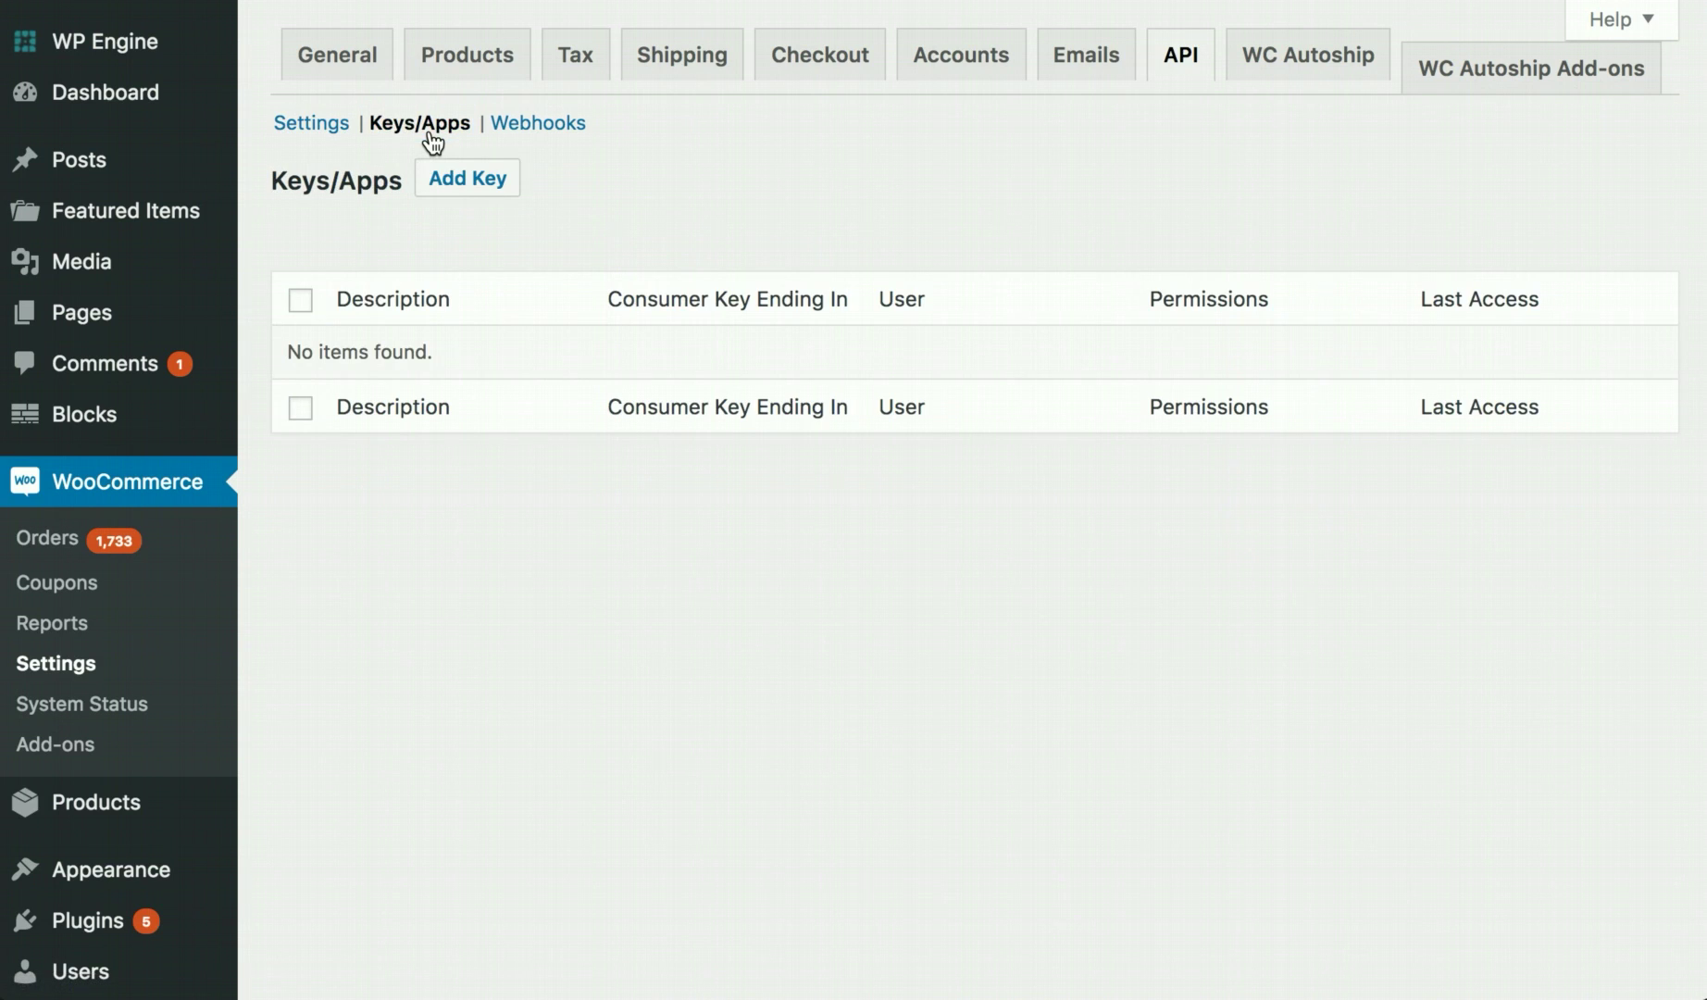
click(464, 188)
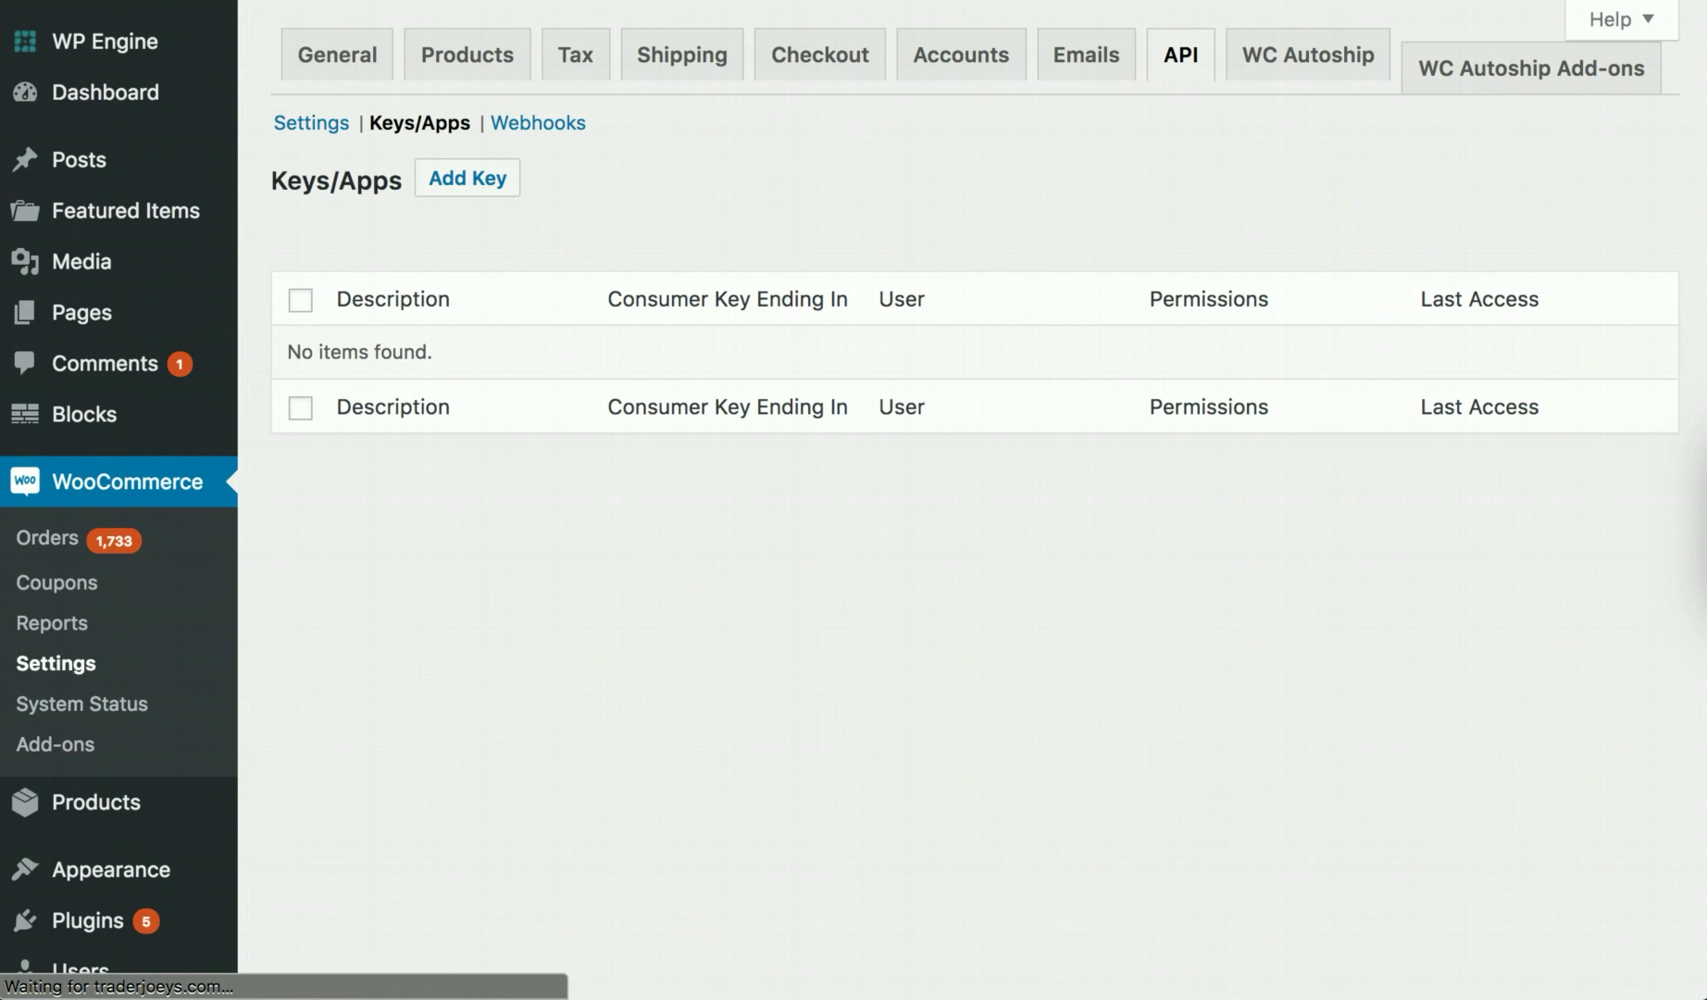
Step: Generate a Read-permission API key with the description 'analyticssite'
click(817, 263)
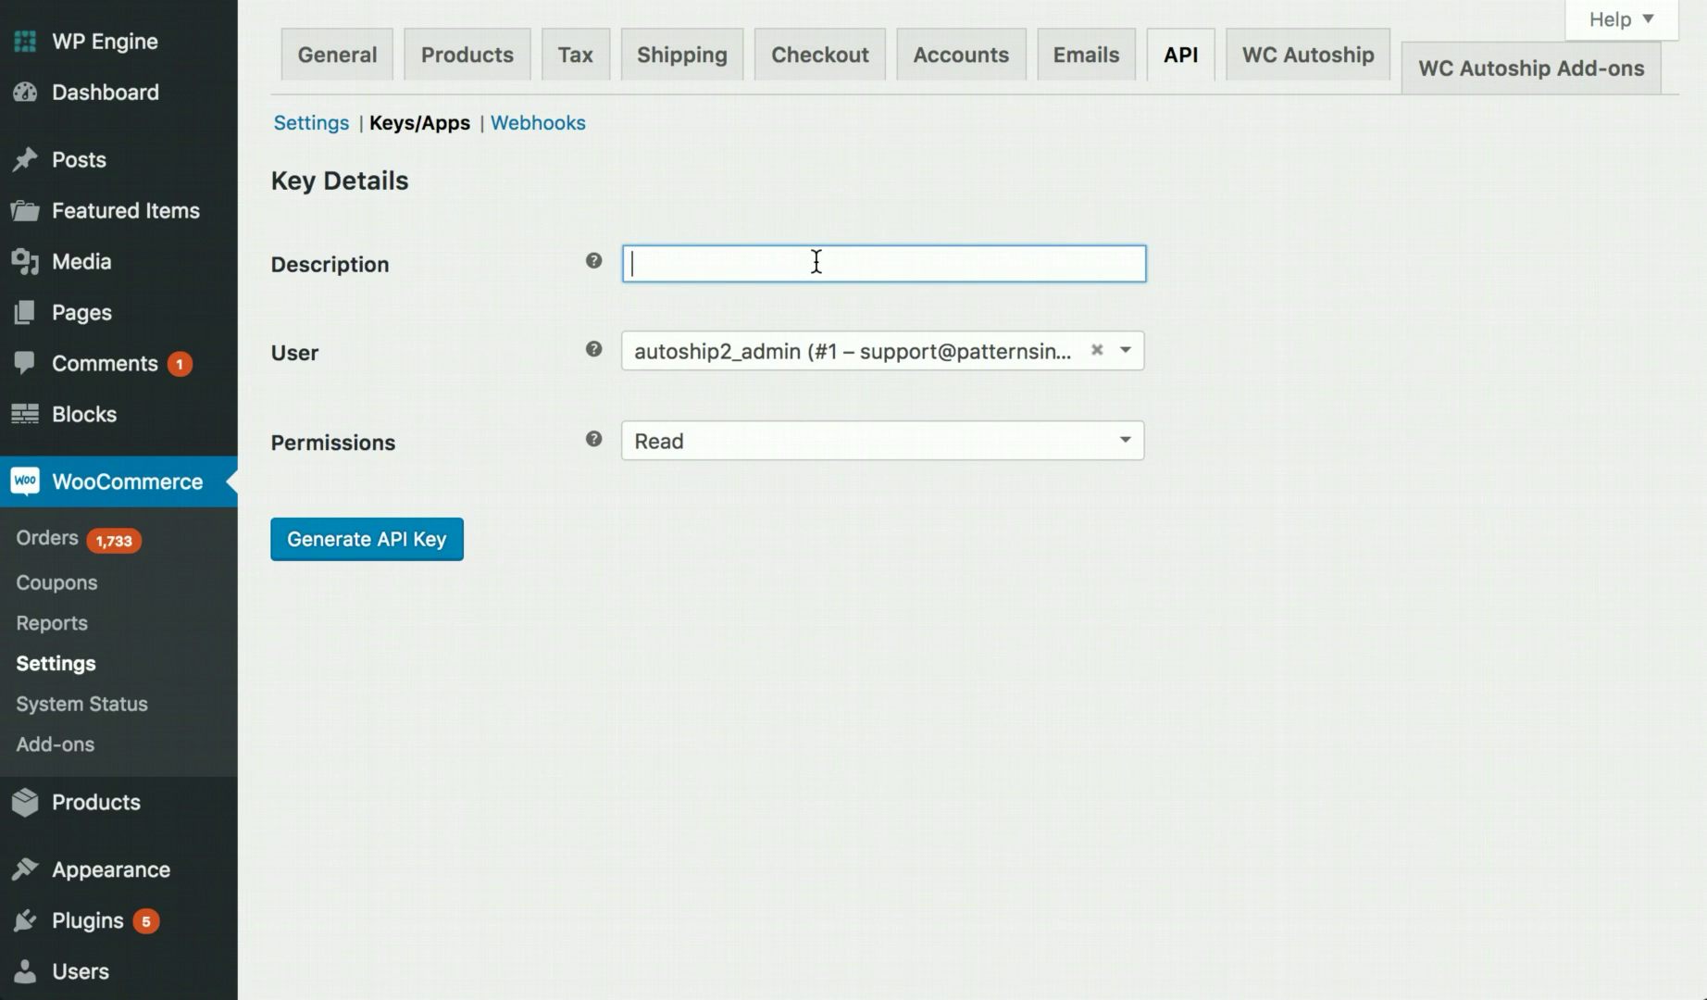
text(analyticssite)
click(1191, 378)
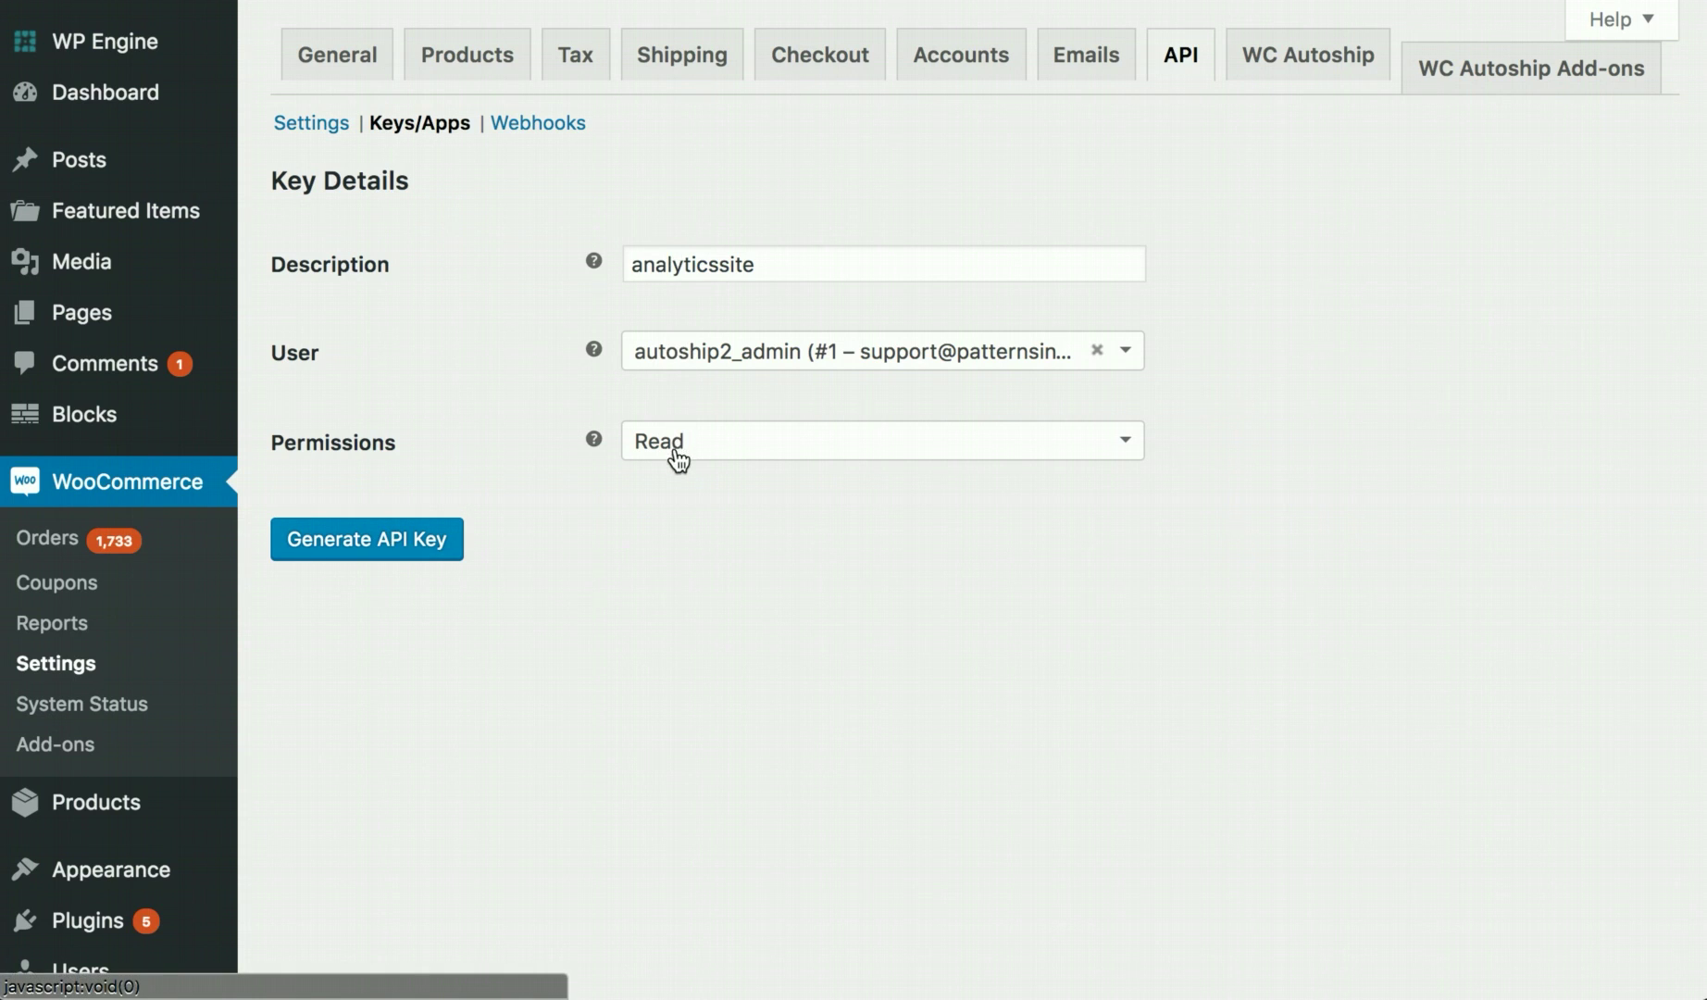
click(401, 553)
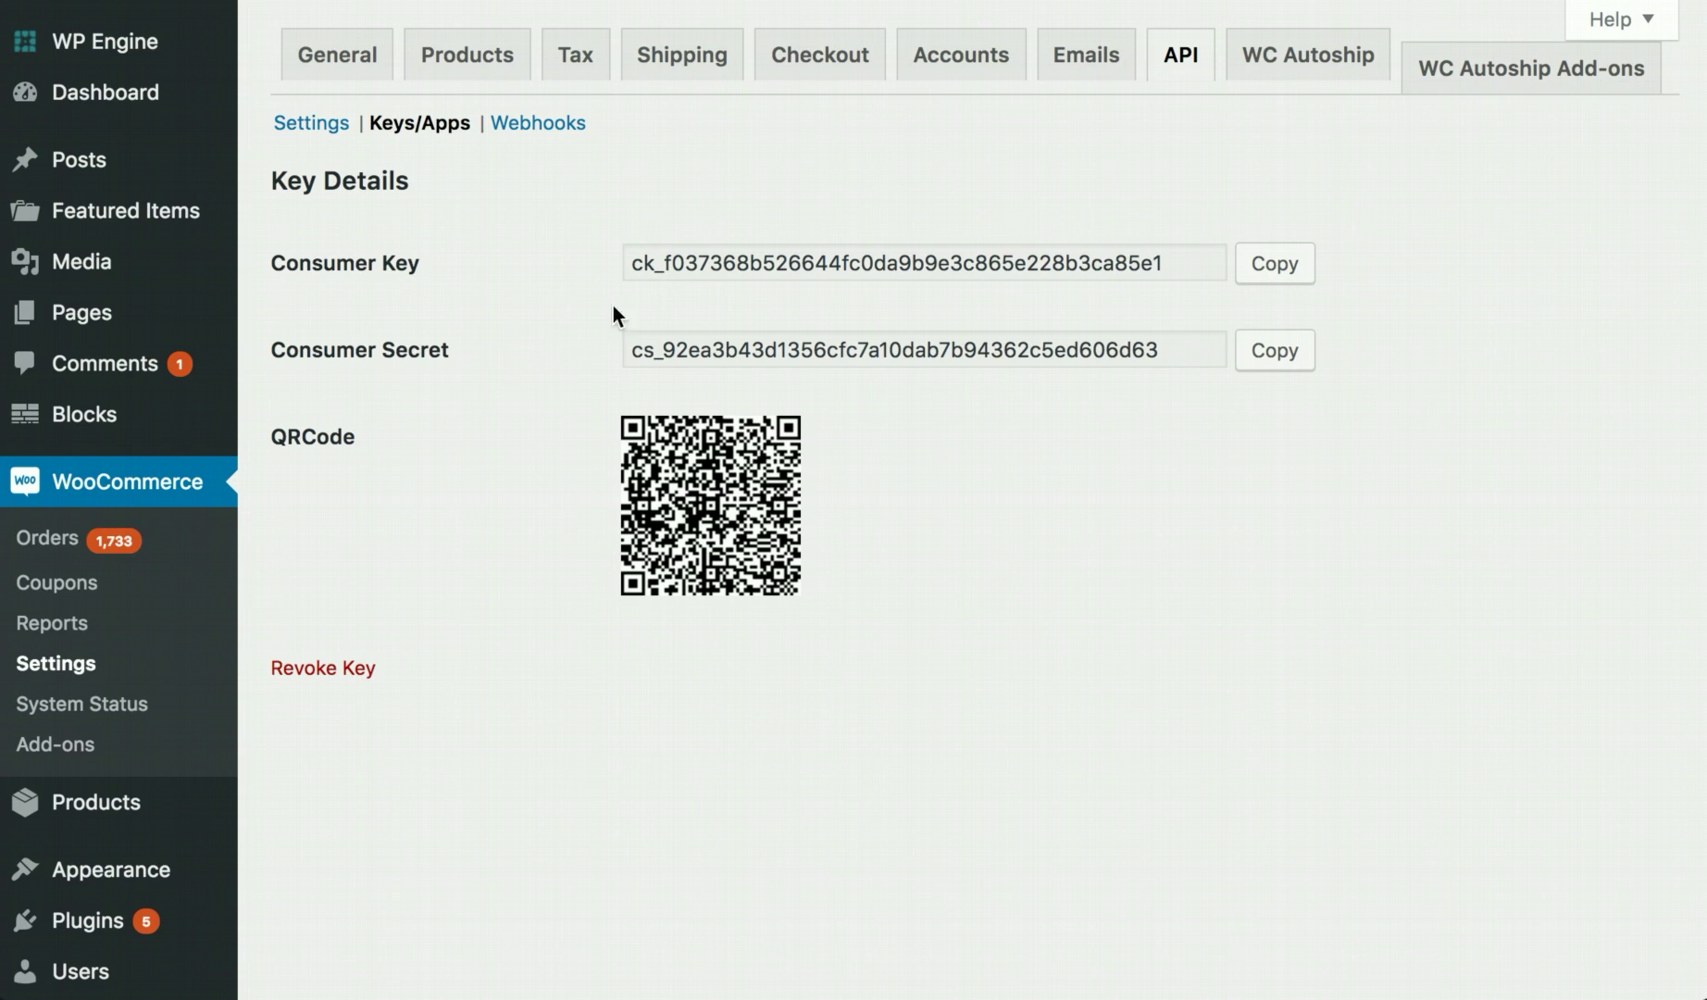
Step: Copy the generated consumer key into the WC API Consumer Key field
click(1293, 267)
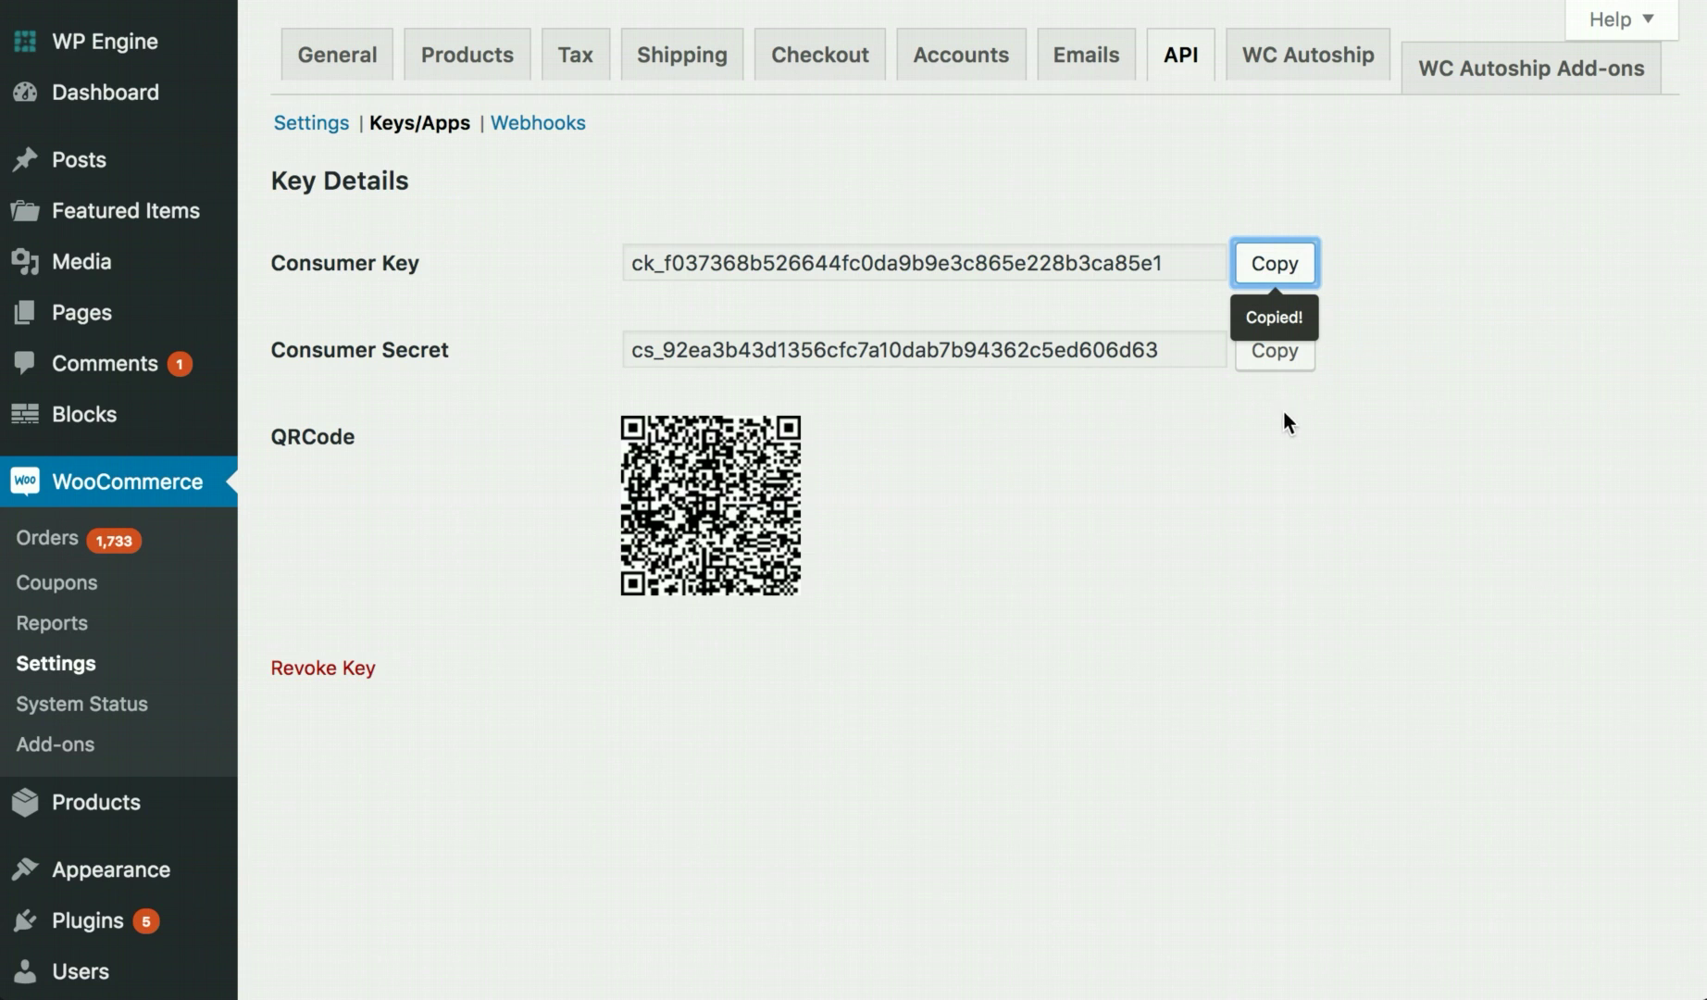
scroll(140, 452, down, 3)
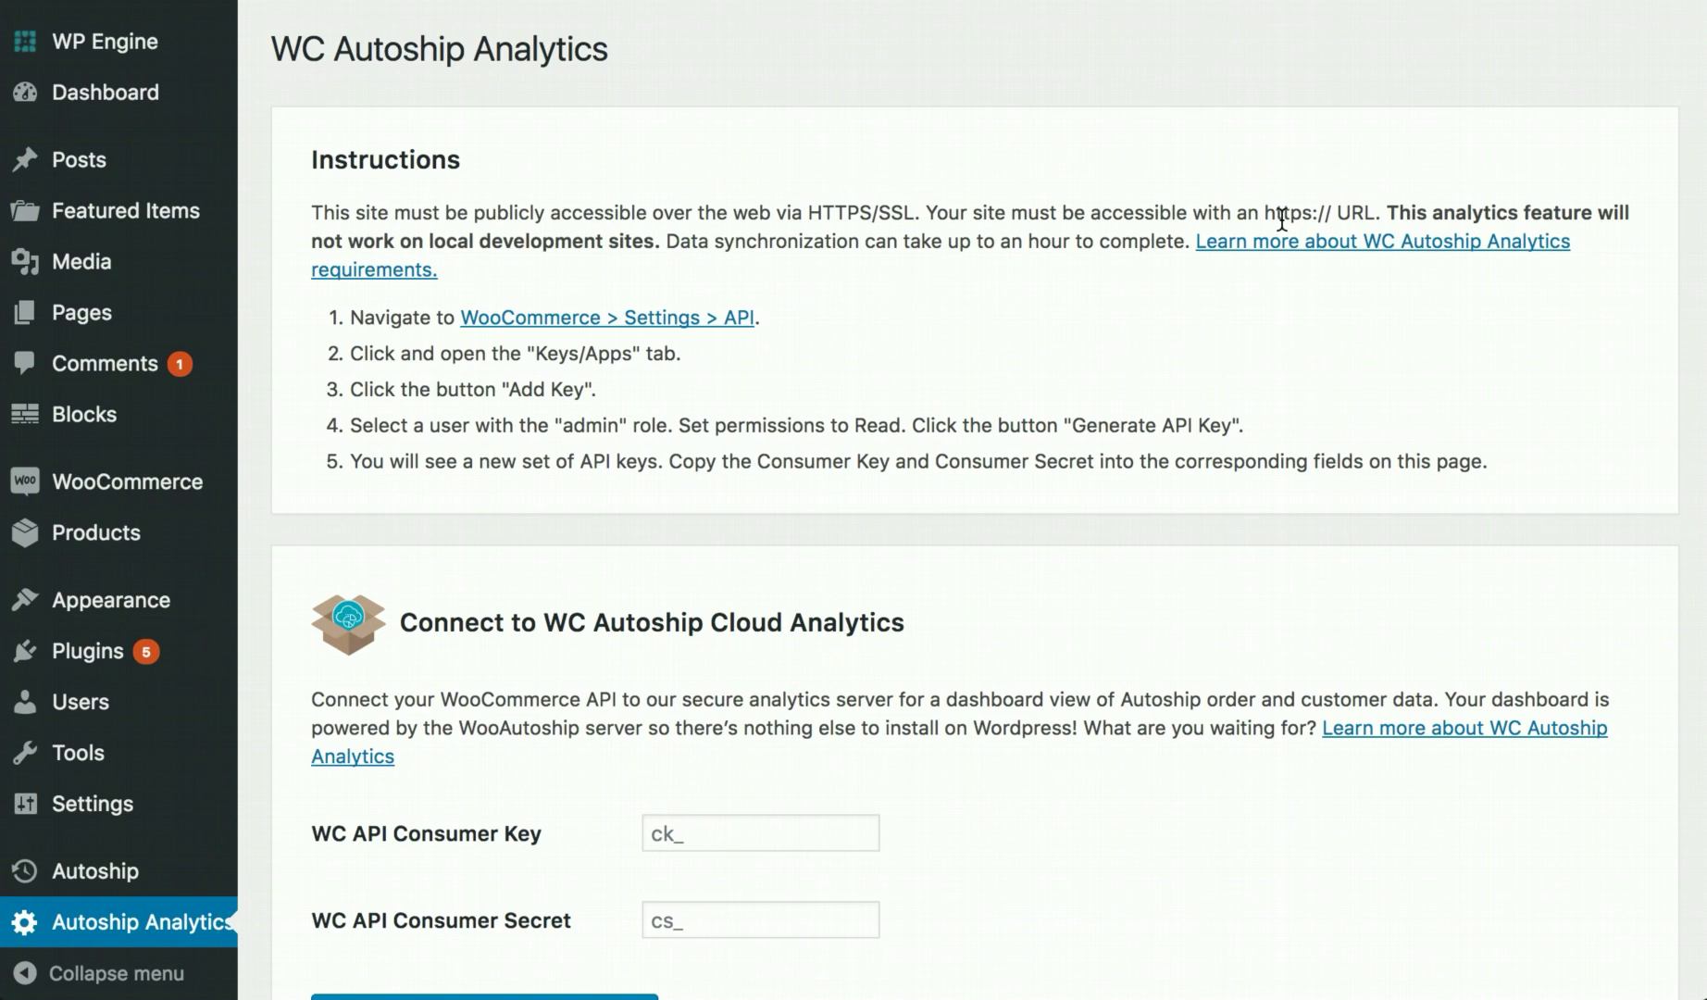
scroll(1281, 218, down, 5)
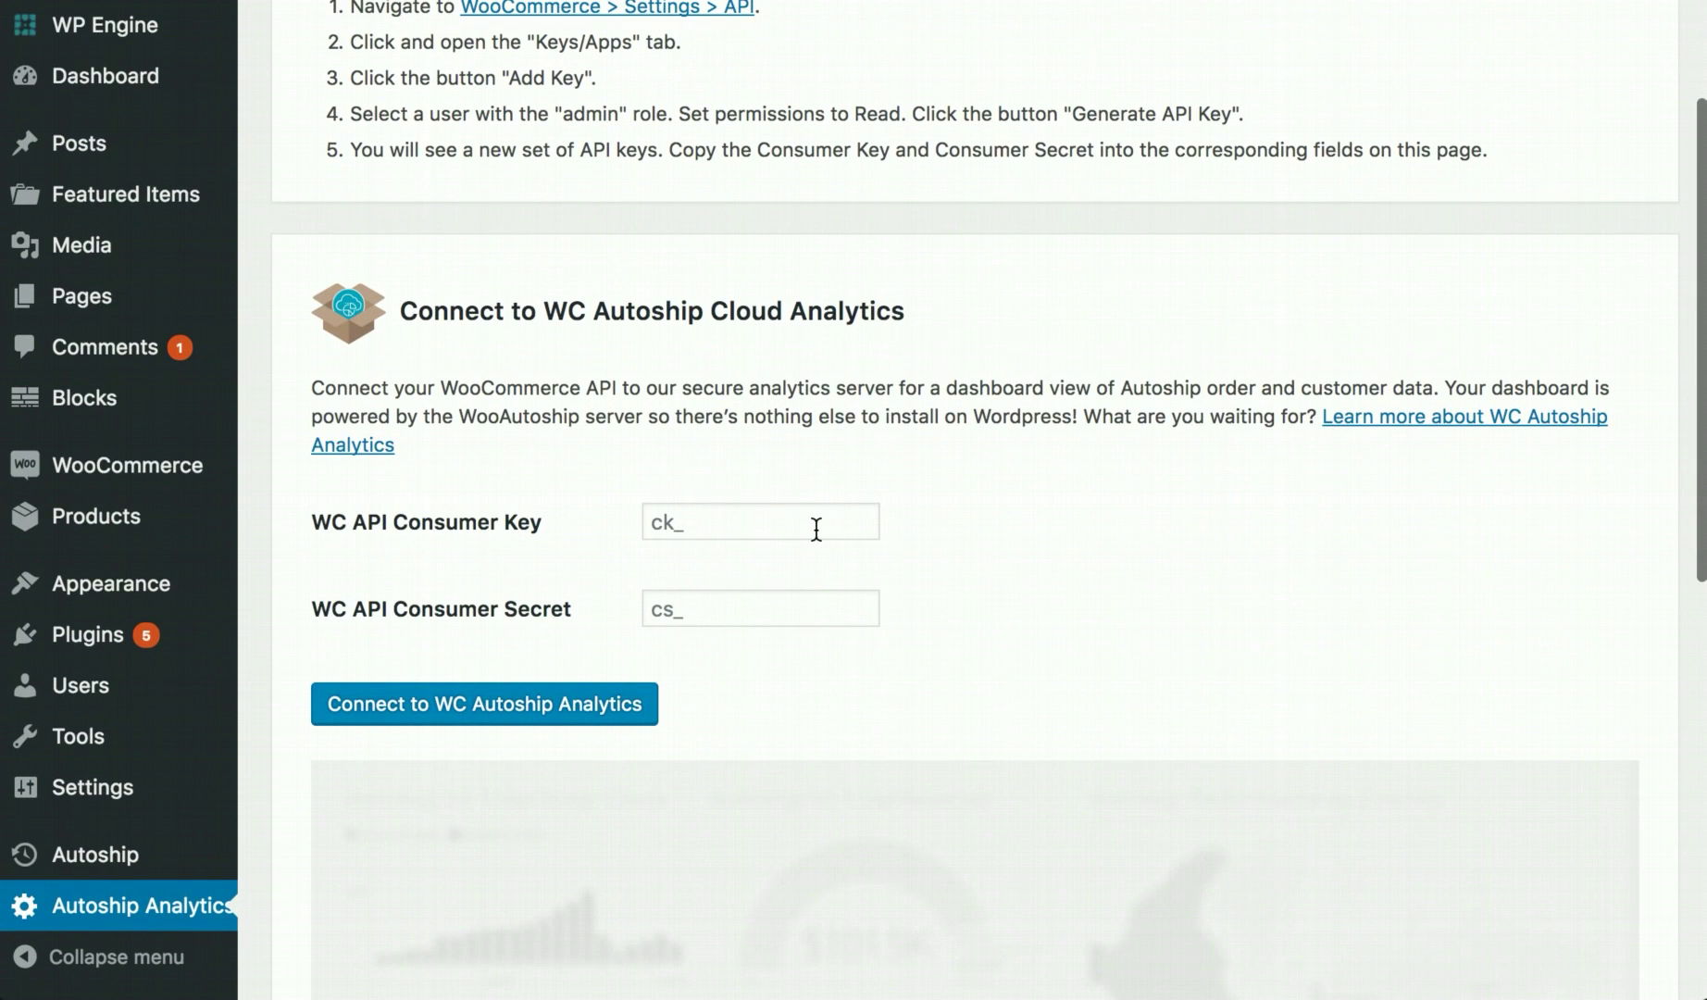
click(817, 528)
key(super+v)
Step: Copy the generated consumer secret into the WC API Consumer Secret field
click(825, 600)
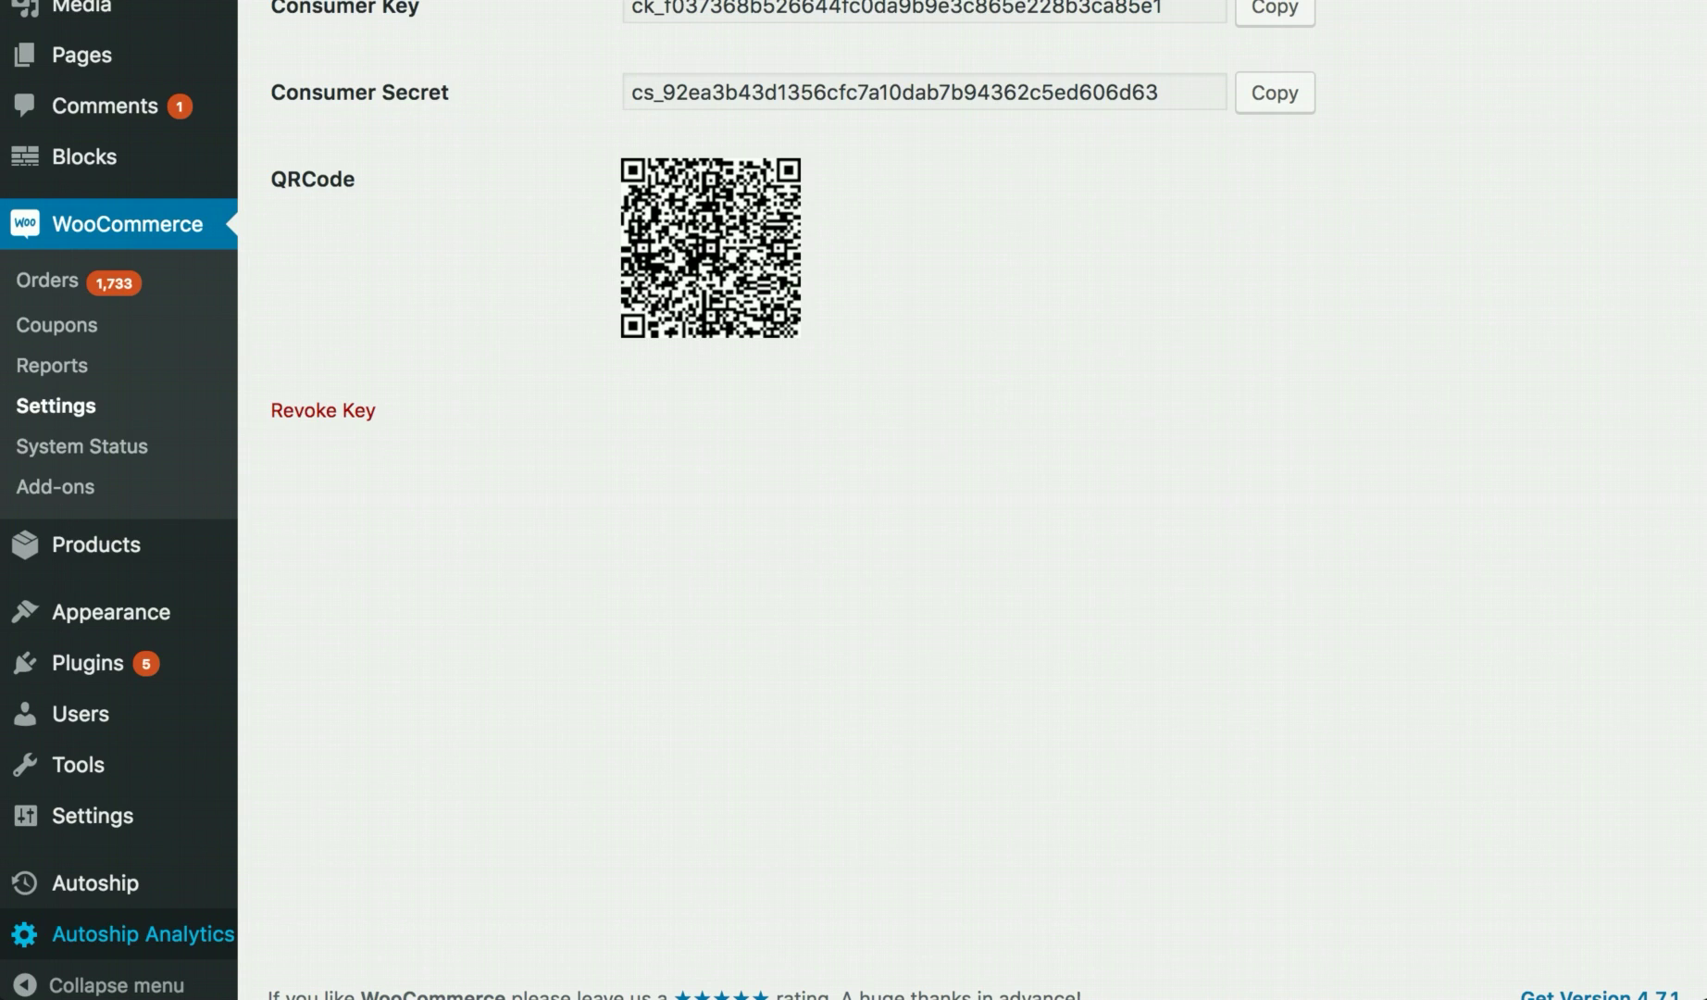
scroll(1110, 220, up, 3)
click(1256, 254)
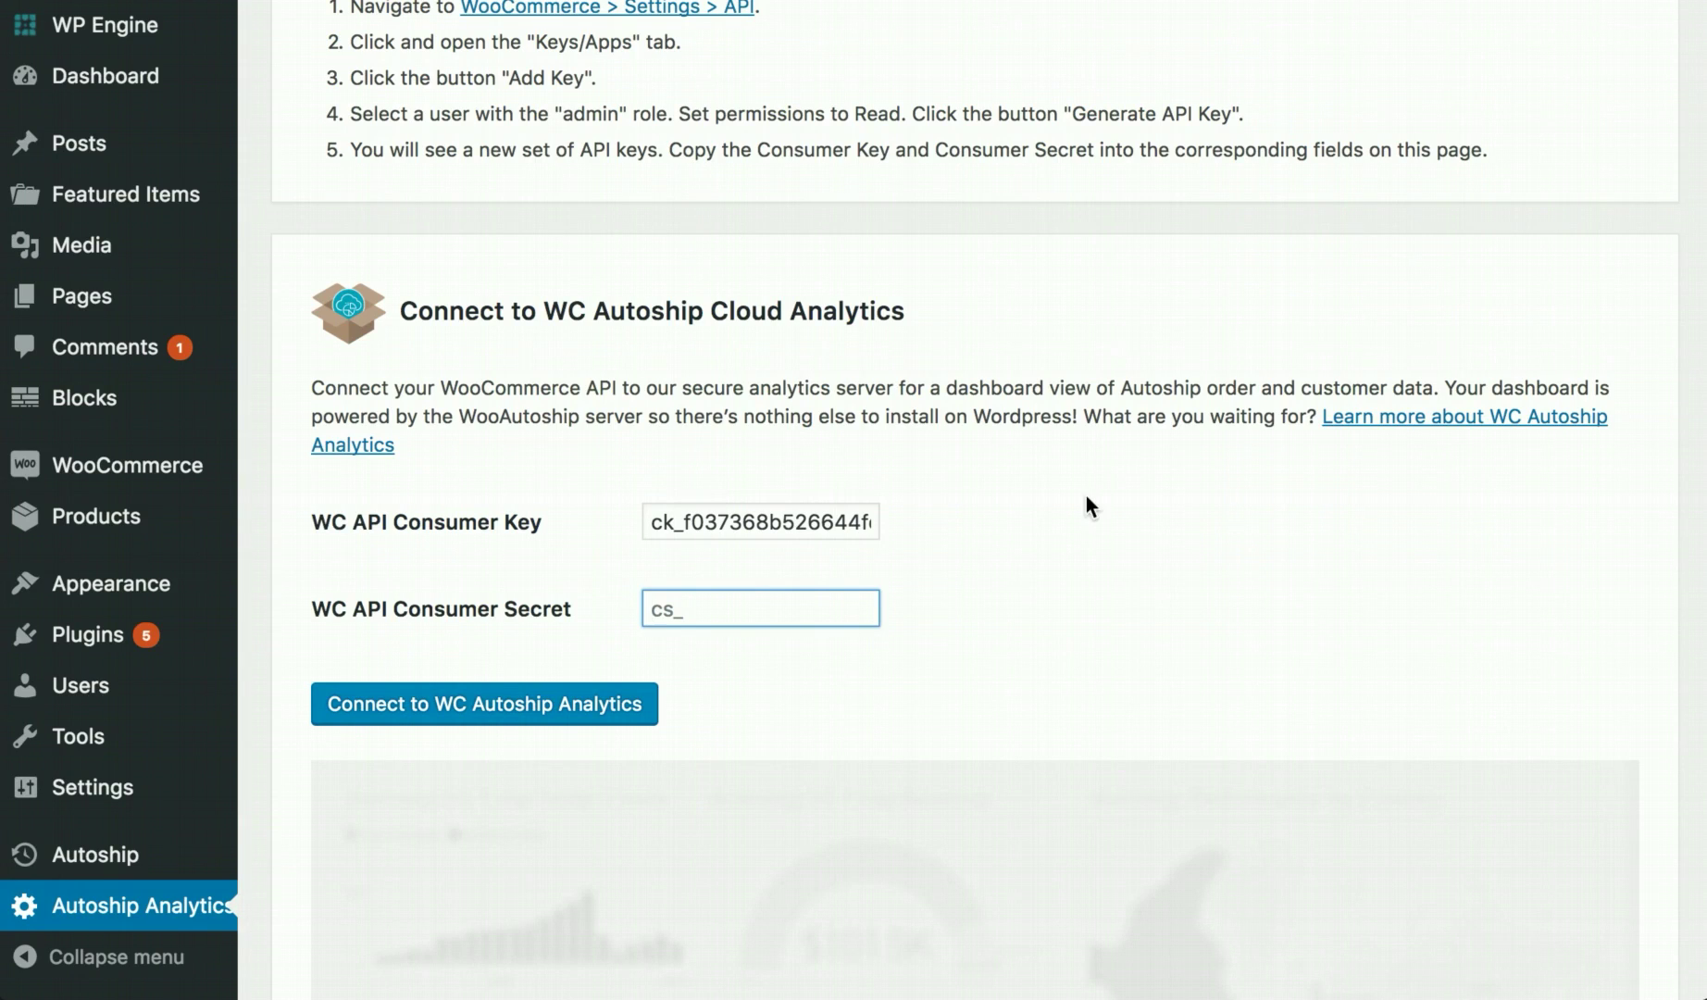
click(786, 603)
key(super+v)
scroll(1529, 576, down, 1)
scroll(1525, 578, down, 3)
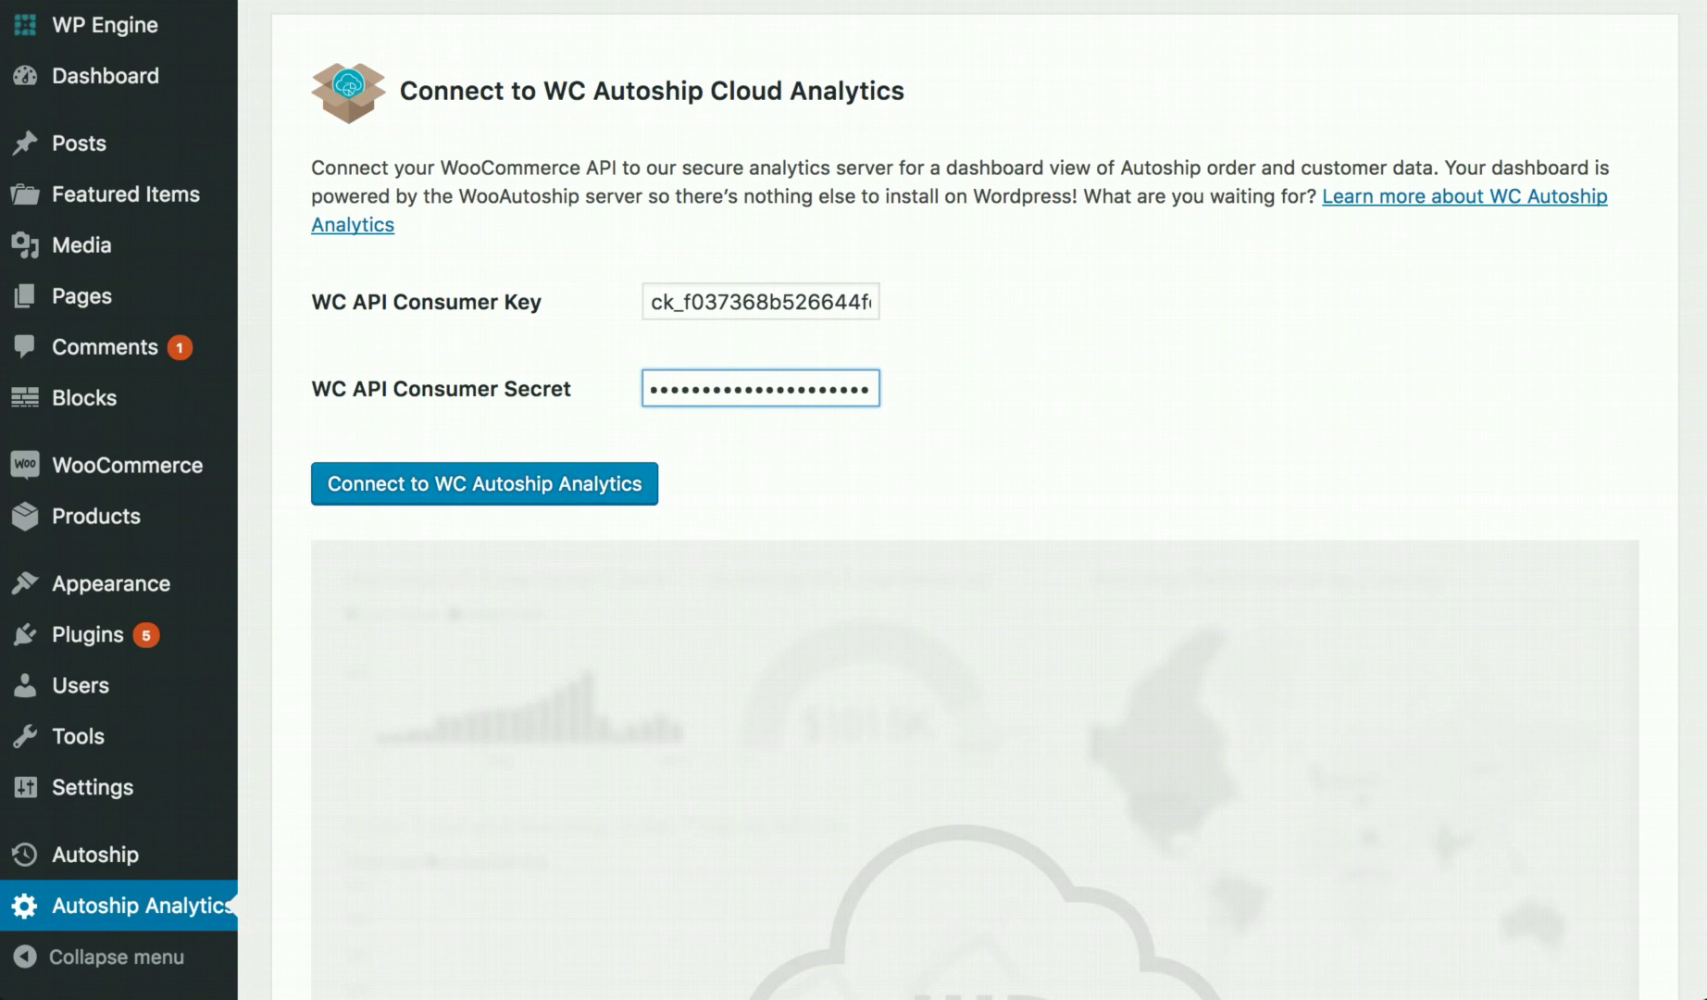
Step: Connect to WC Autoship Analytics and highlight the 'Your site was registered!' confirmation
click(565, 500)
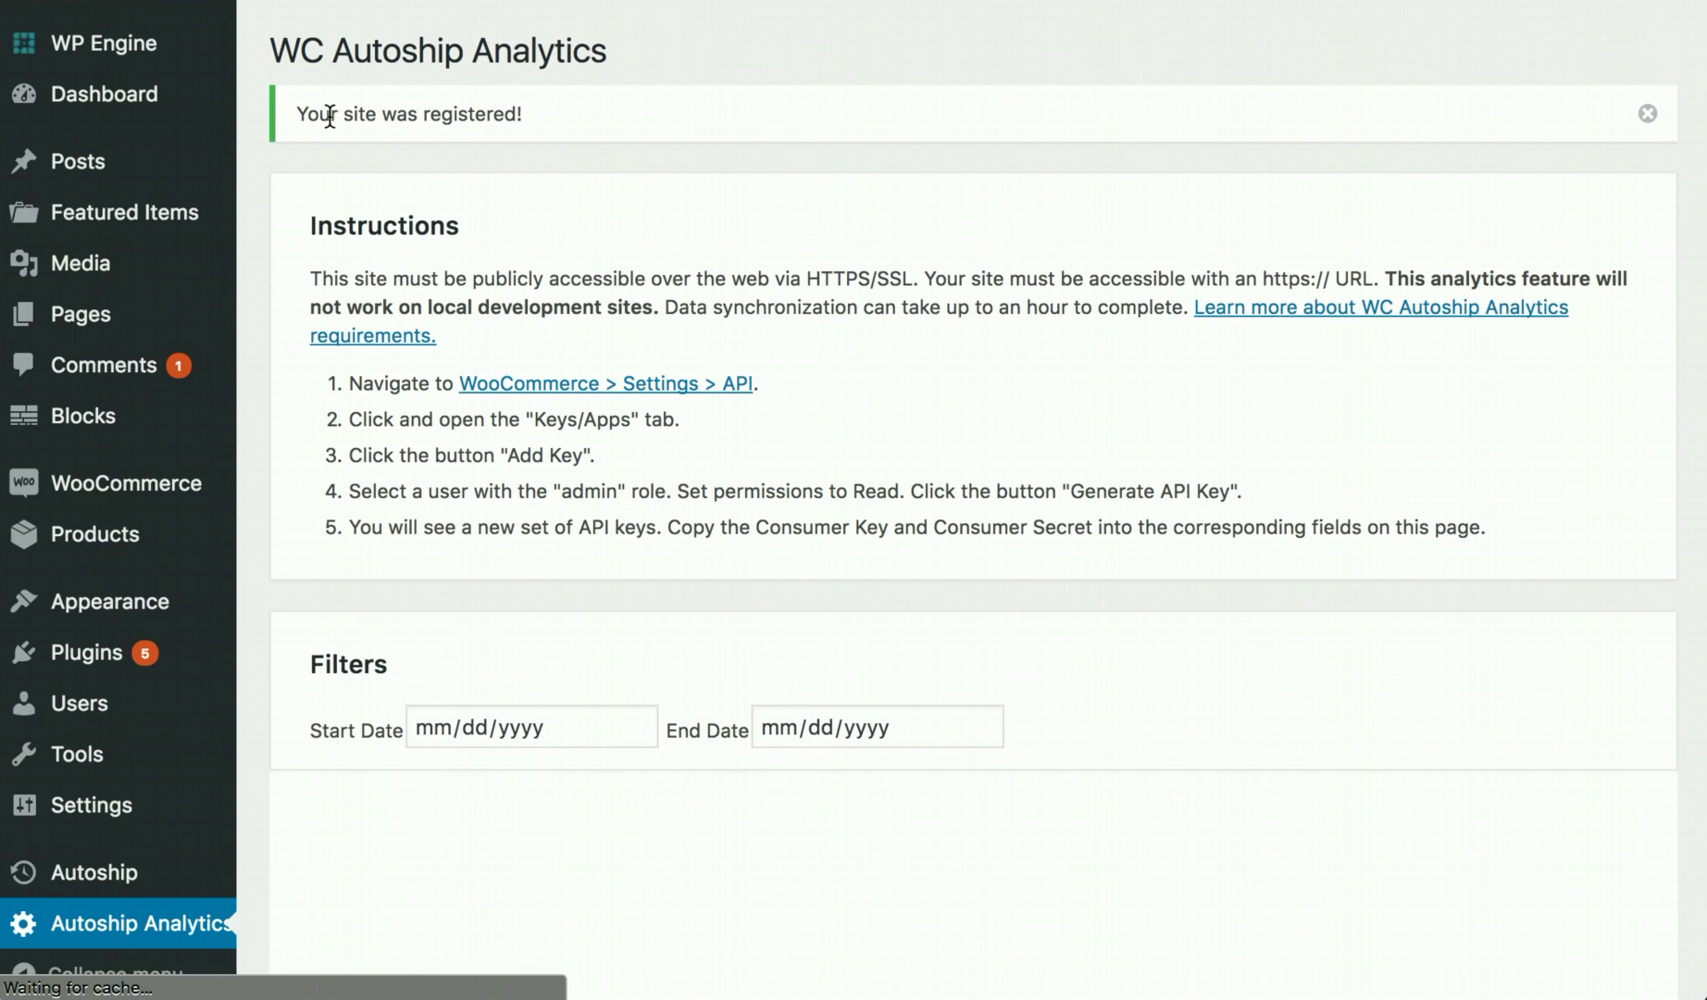
click(295, 109)
drag(295, 109, 524, 114)
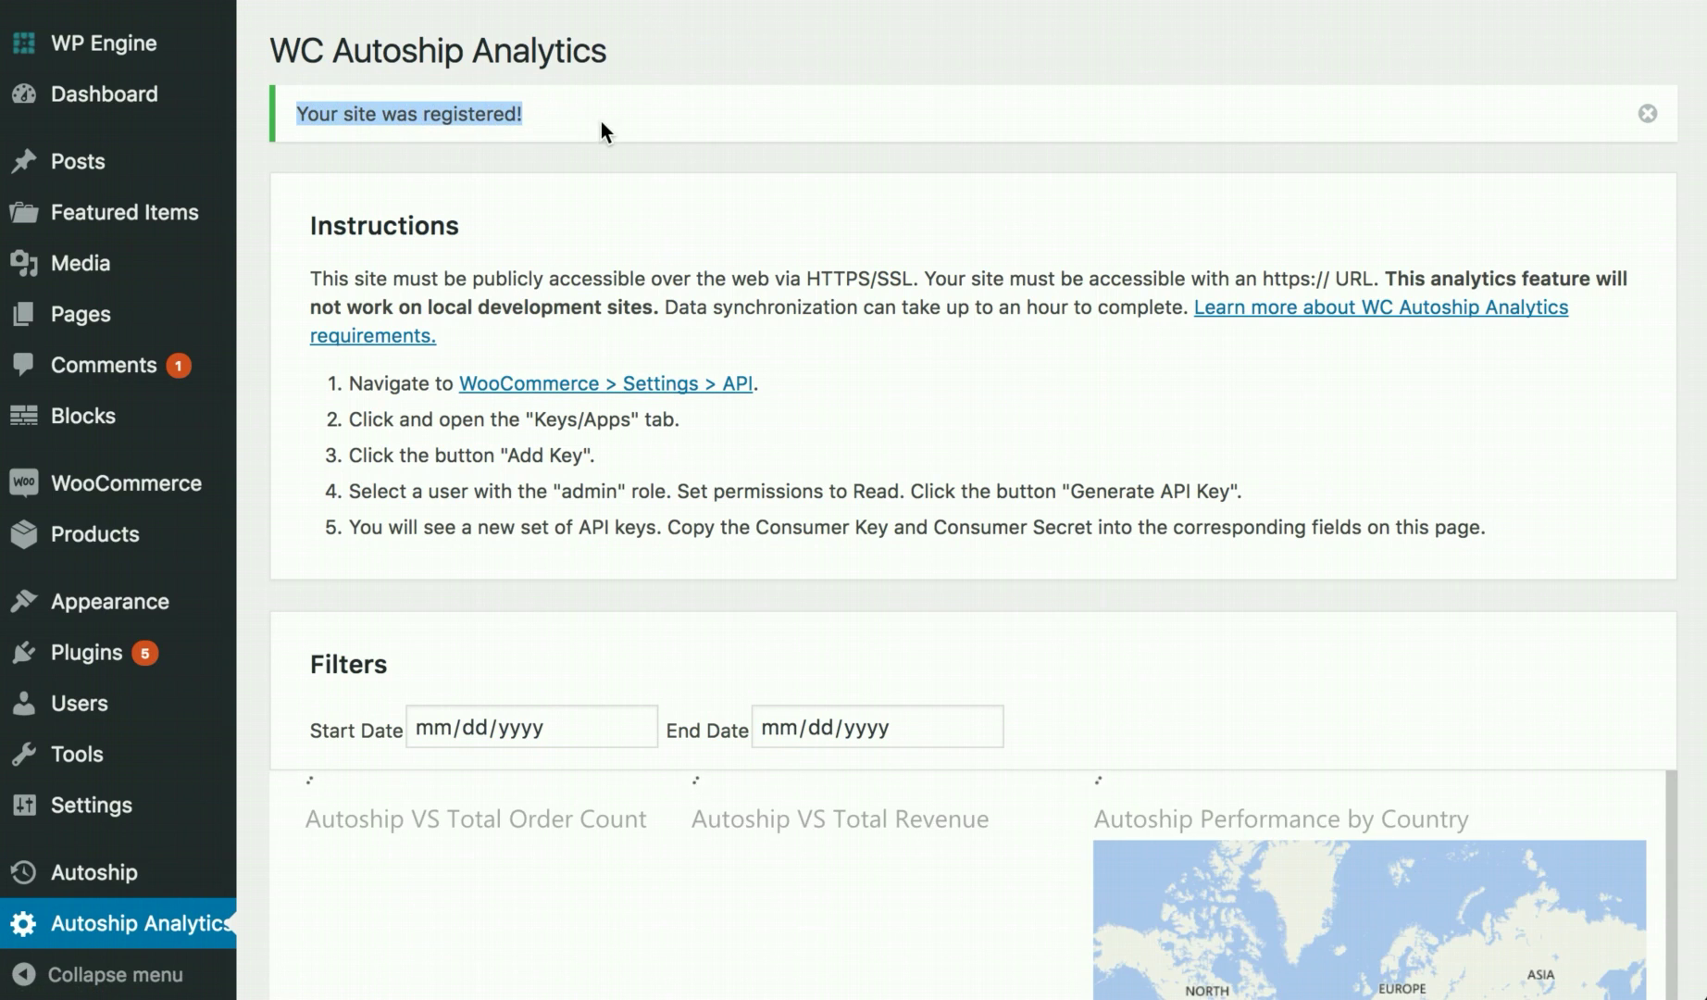
scroll(1108, 411, down, 2)
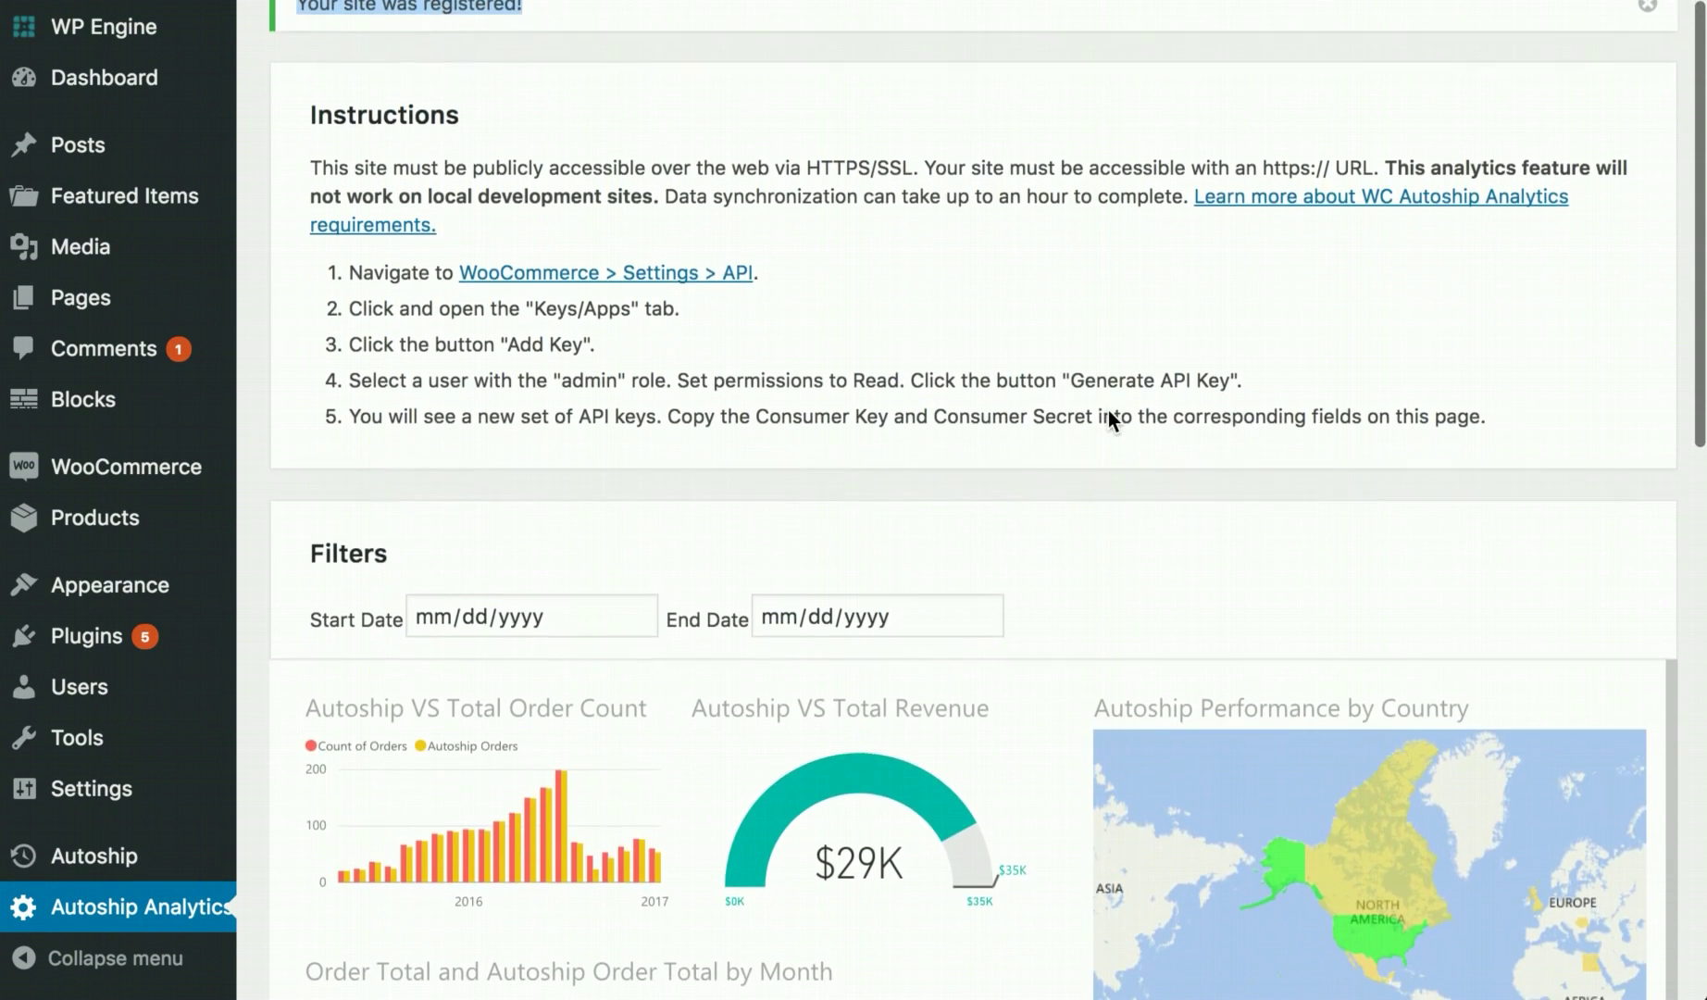
scroll(1109, 411, down, 1)
scroll(1656, 506, down, 2)
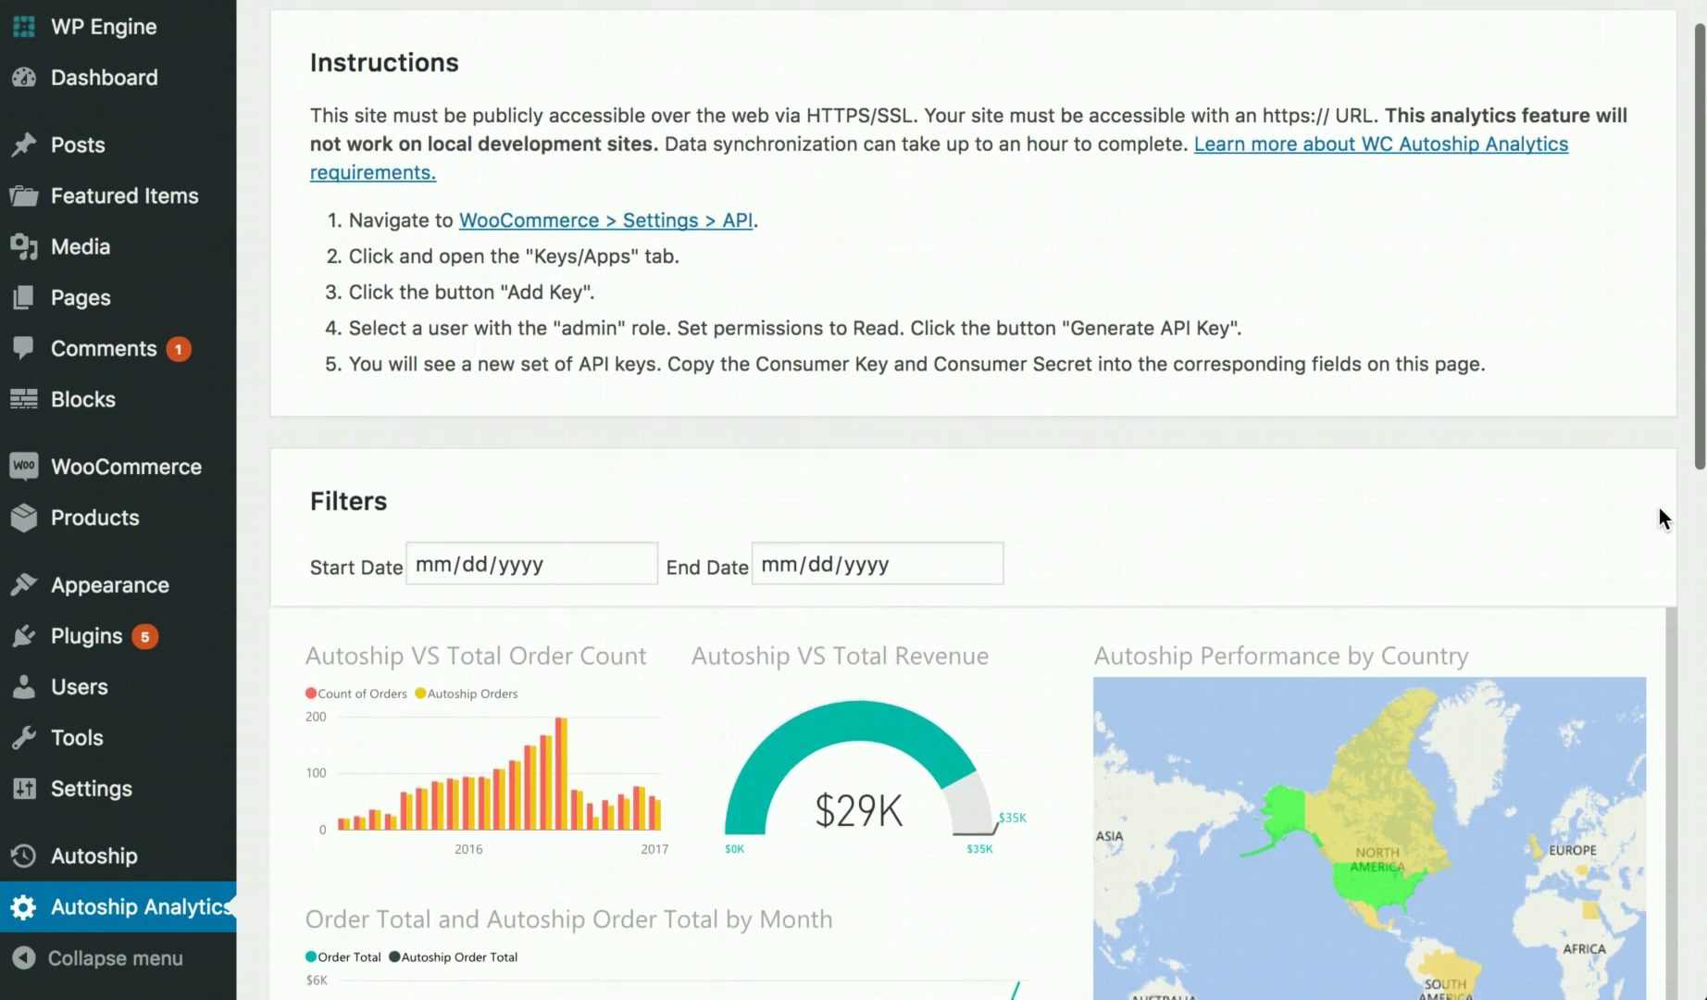
scroll(1659, 503, down, 1)
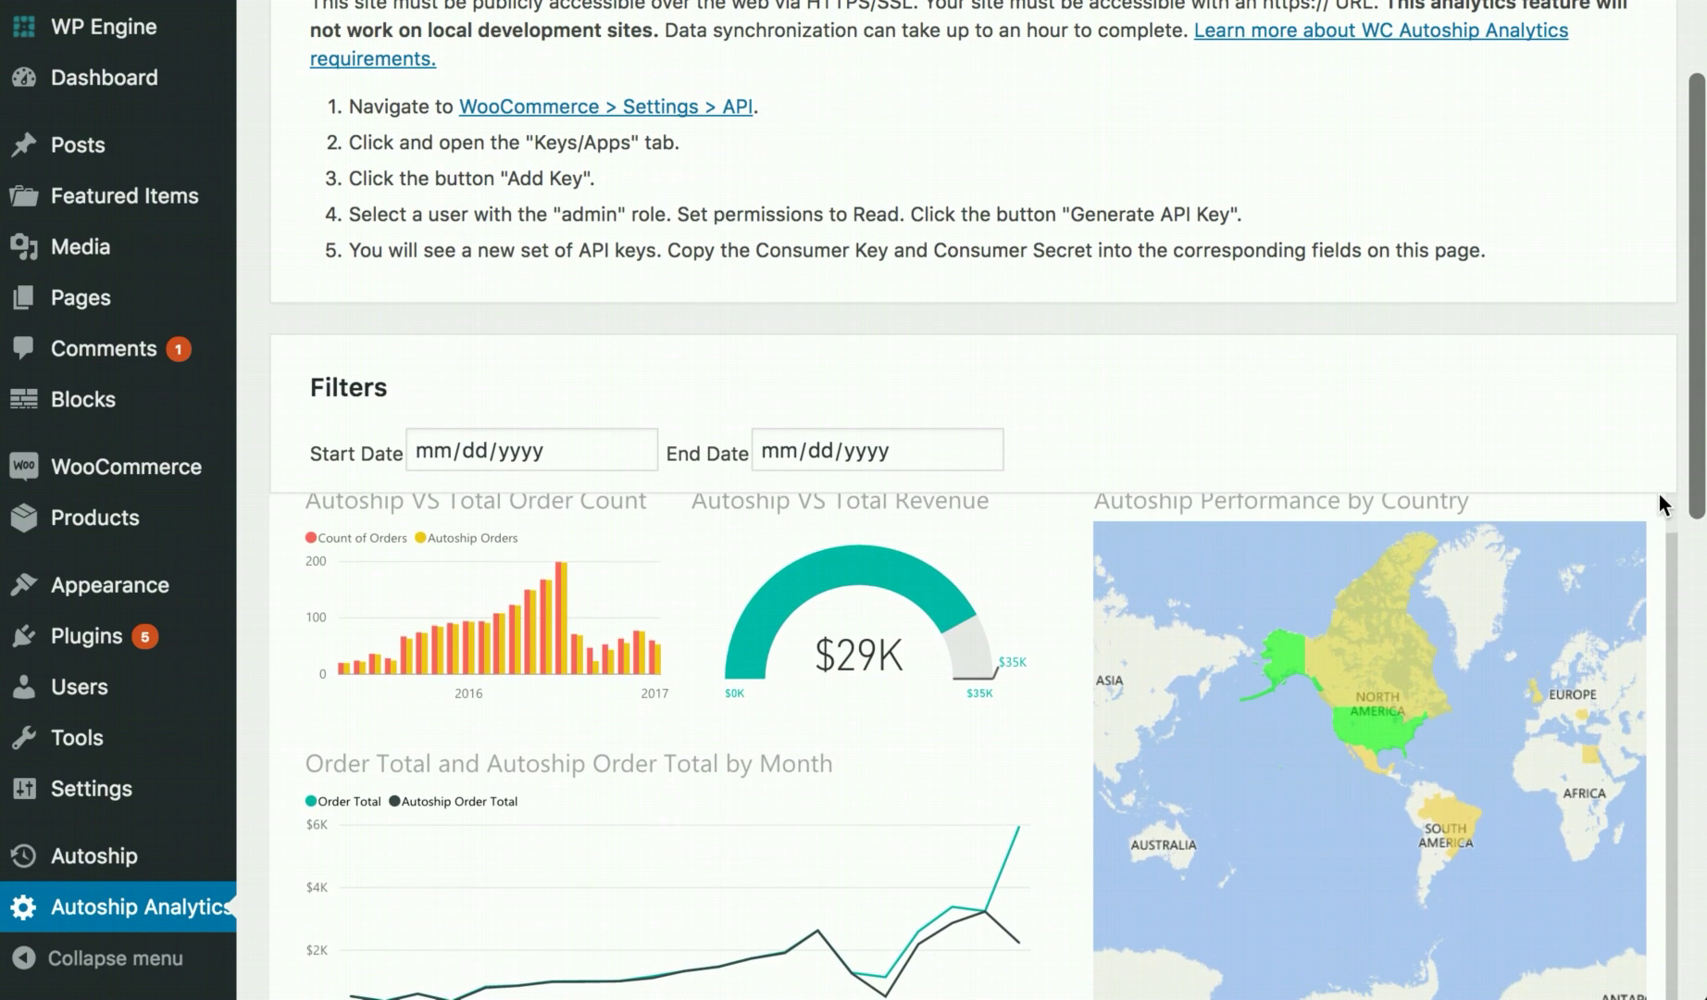
scroll(1620, 430, down, 2)
scroll(1438, 373, down, 2)
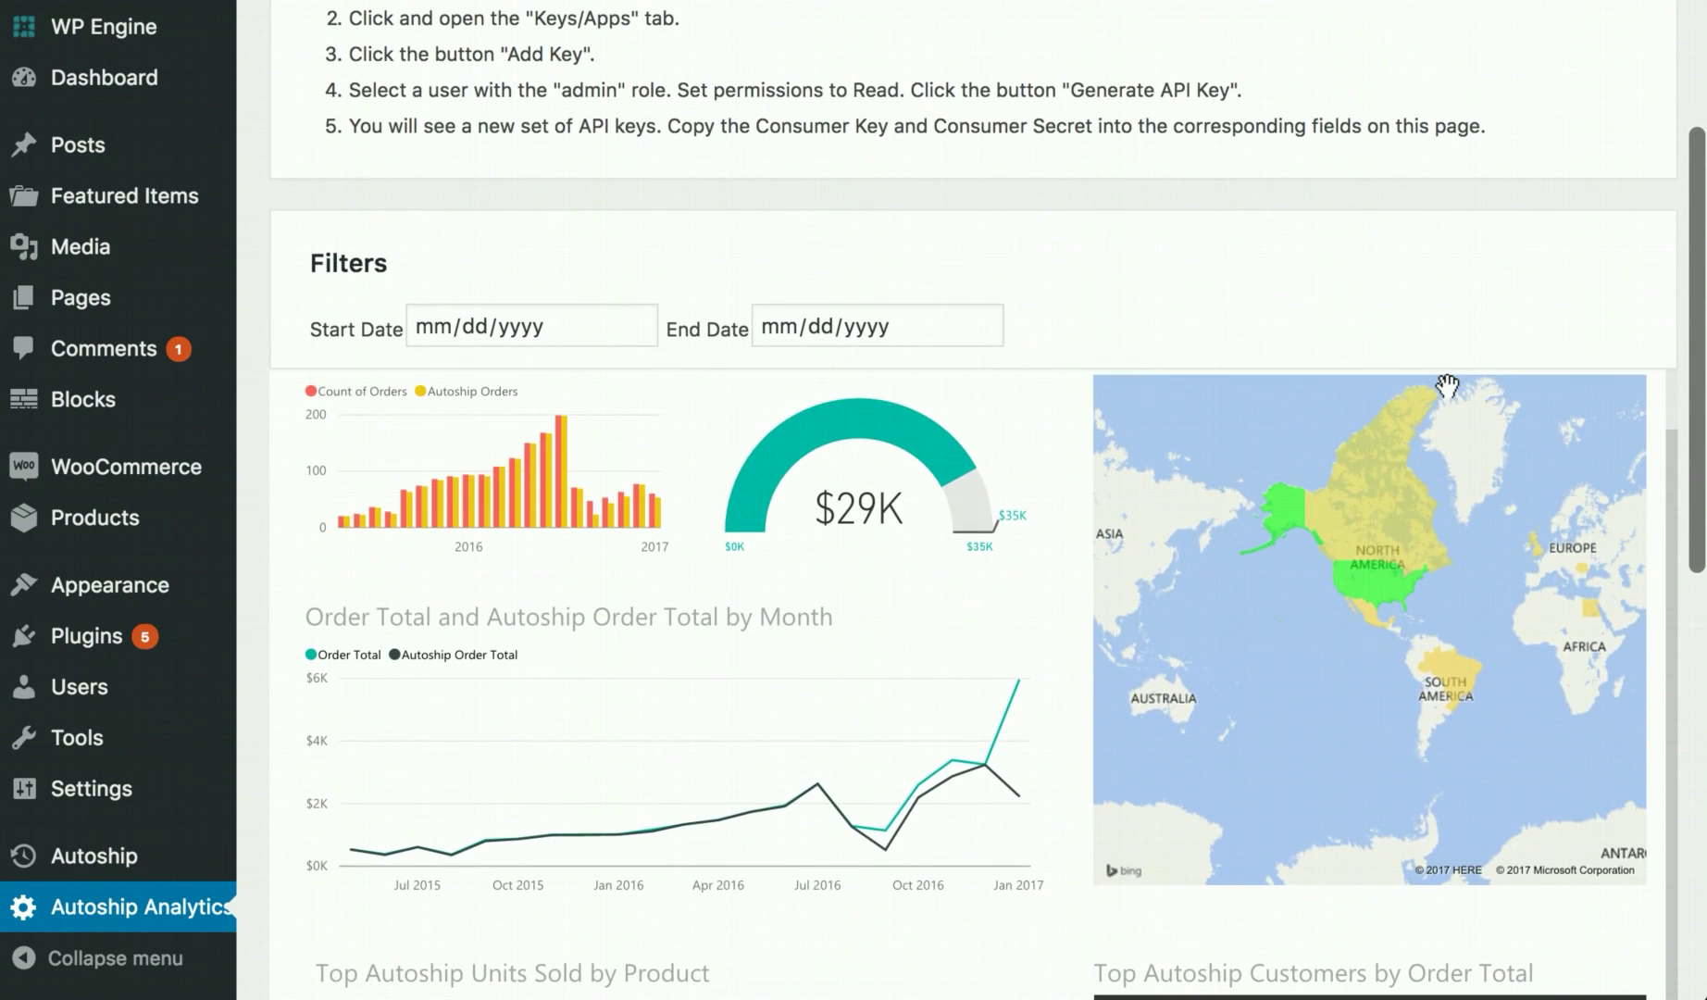
scroll(1354, 550, down, 2)
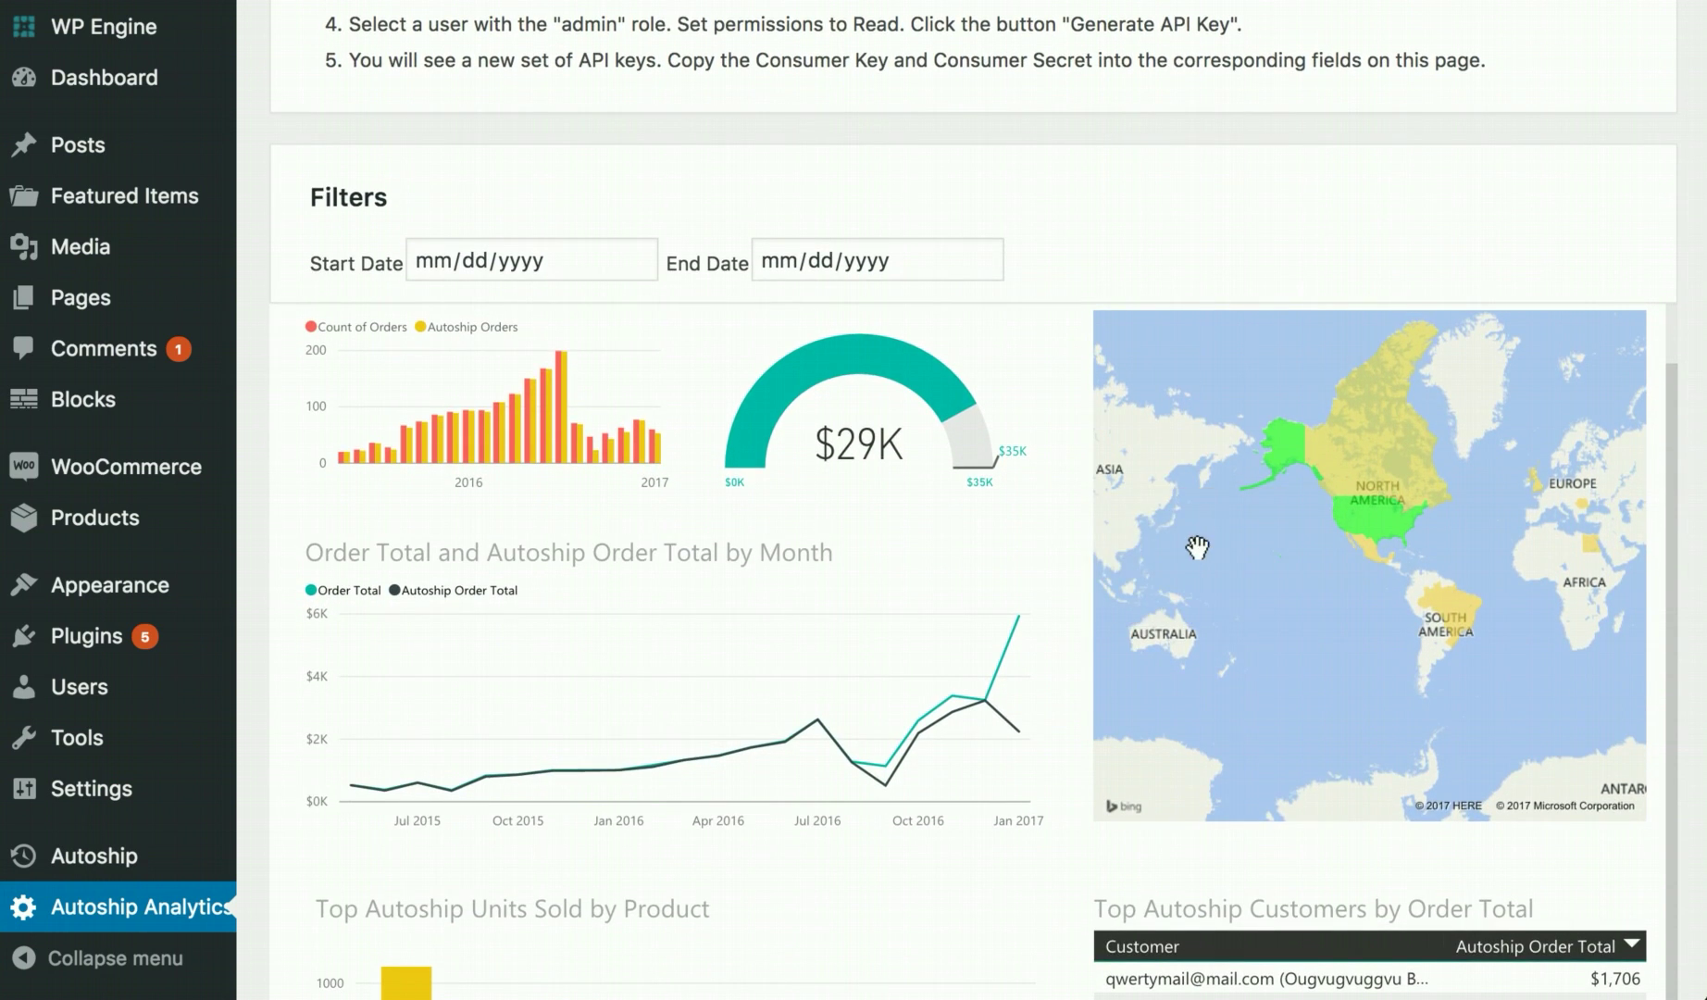
scroll(1076, 530, up, 4)
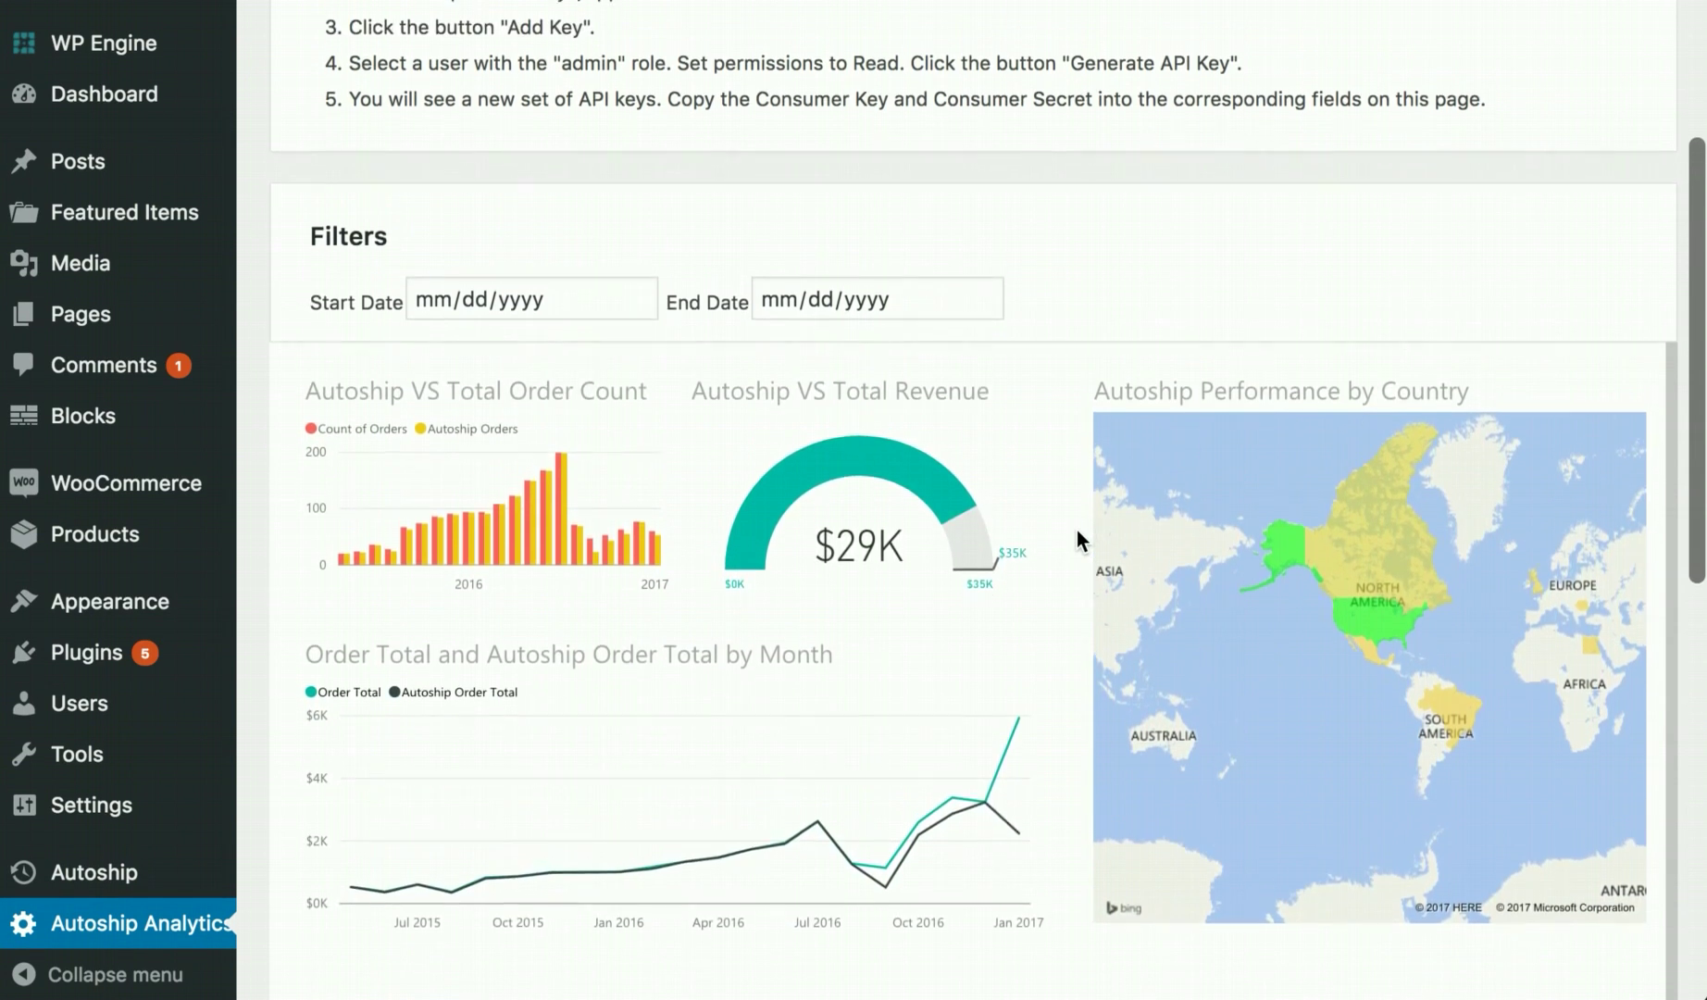
scroll(1076, 529, up, 4)
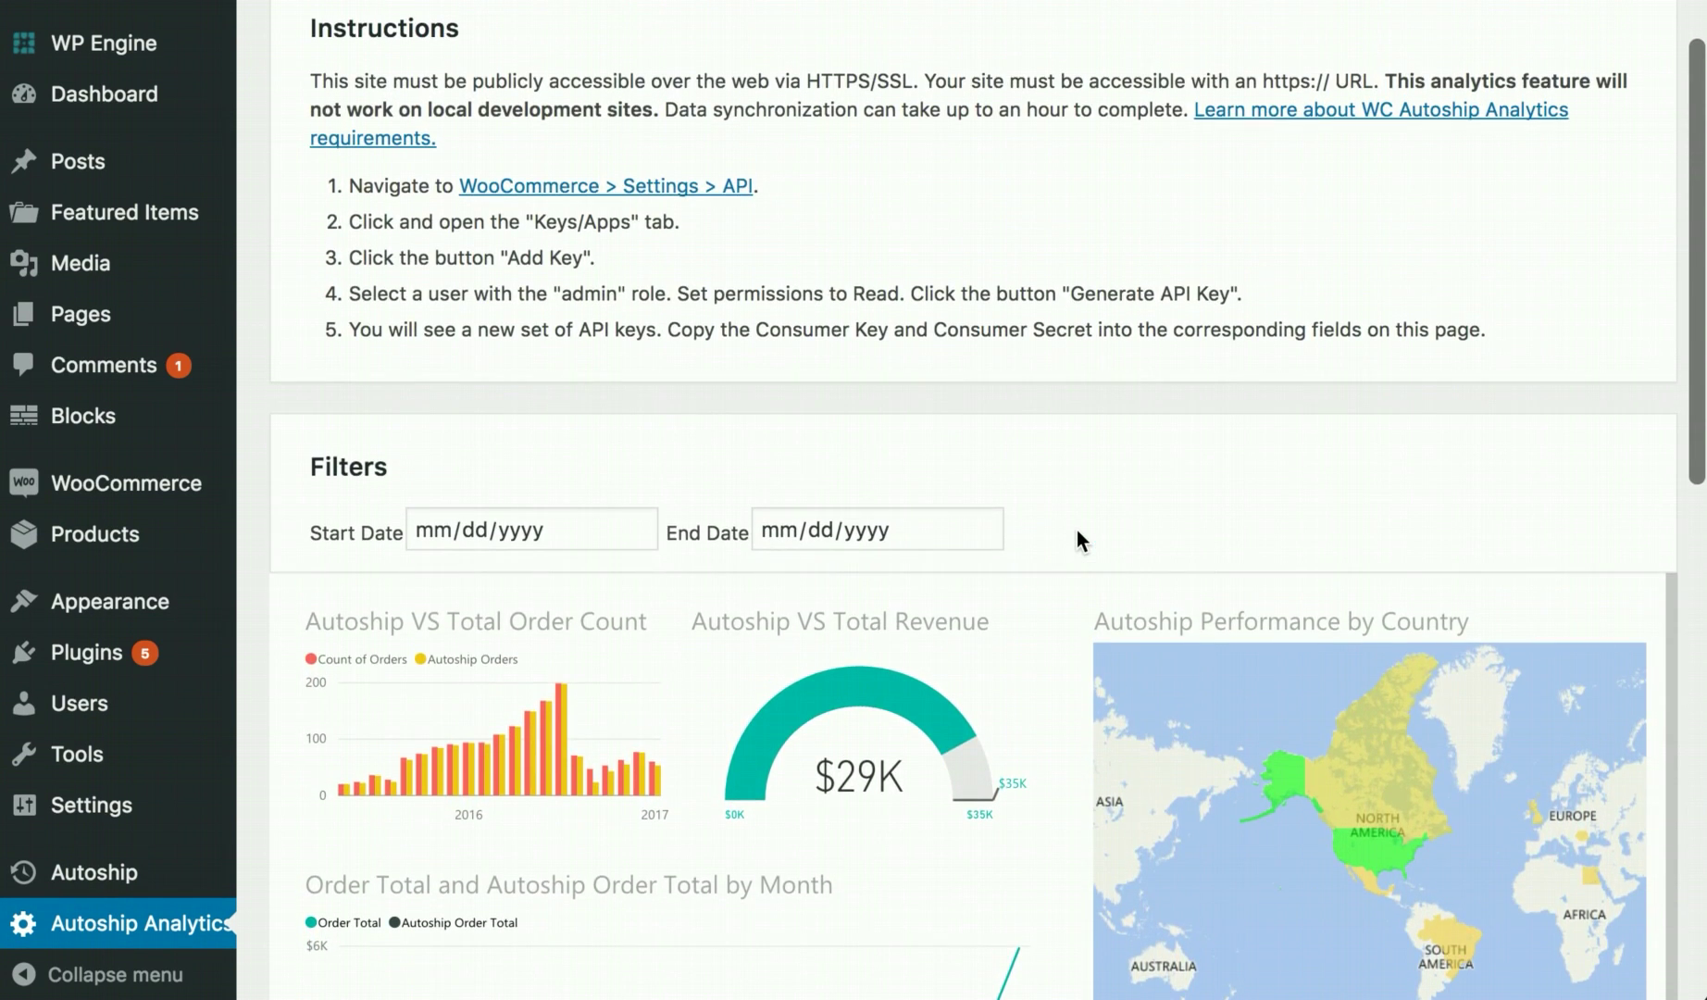
scroll(1077, 540, up, 3)
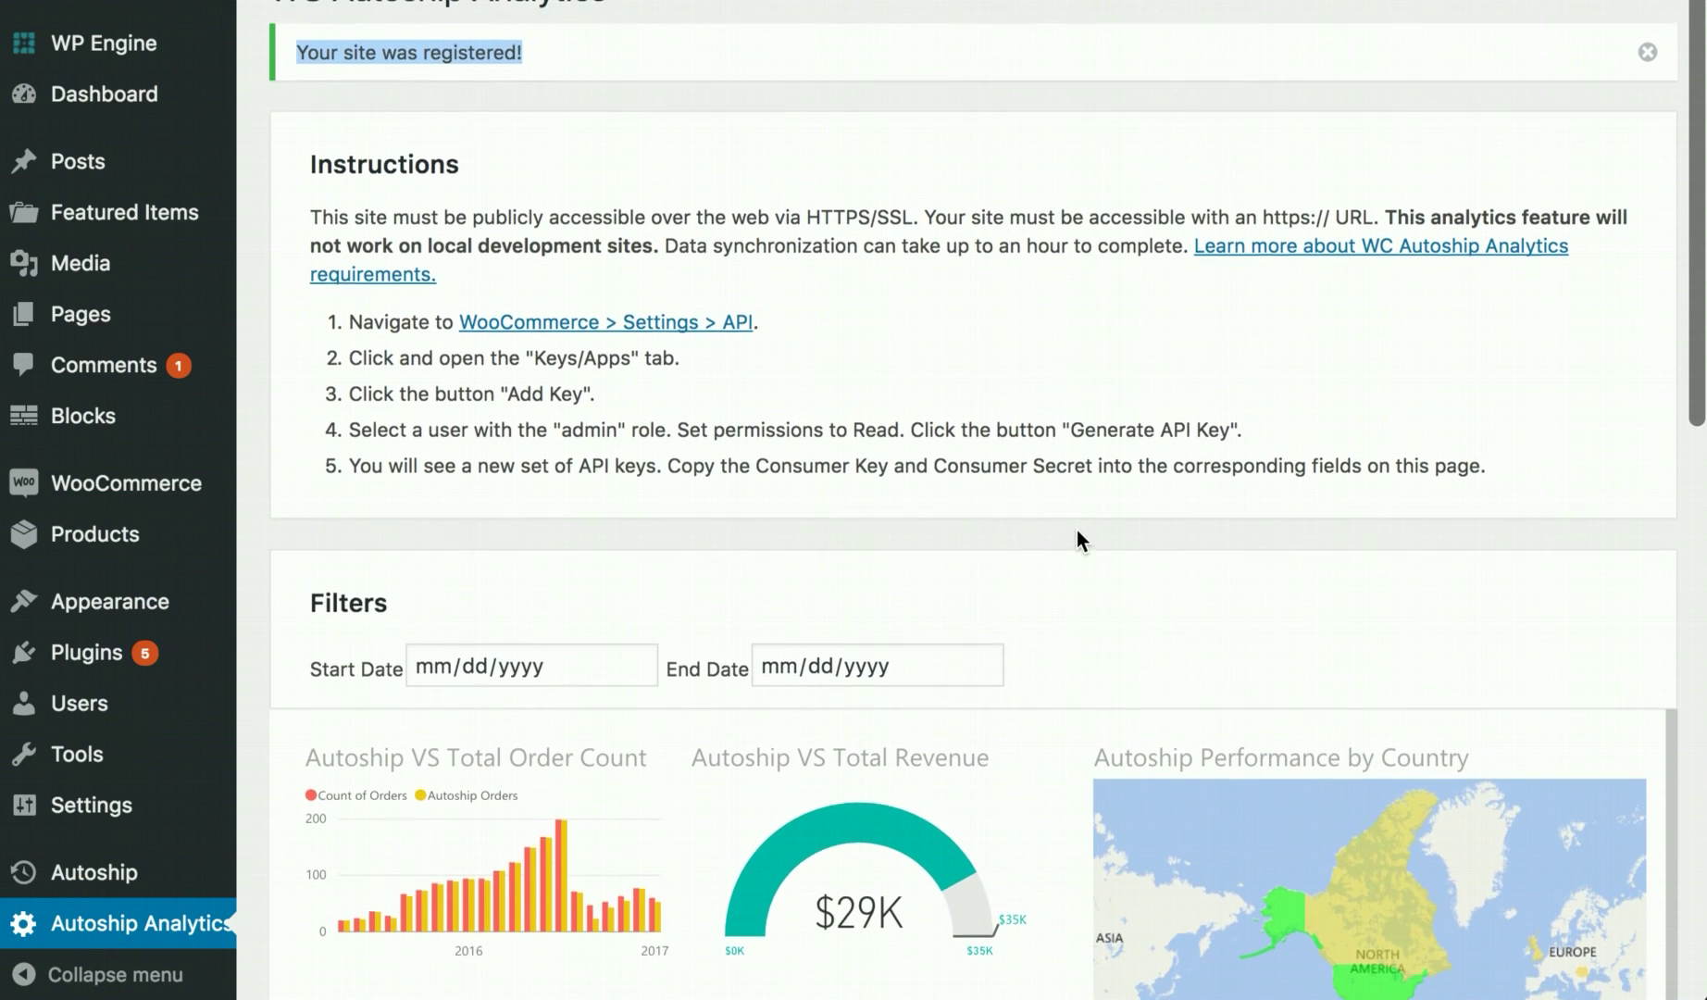
scroll(1170, 436, down, 5)
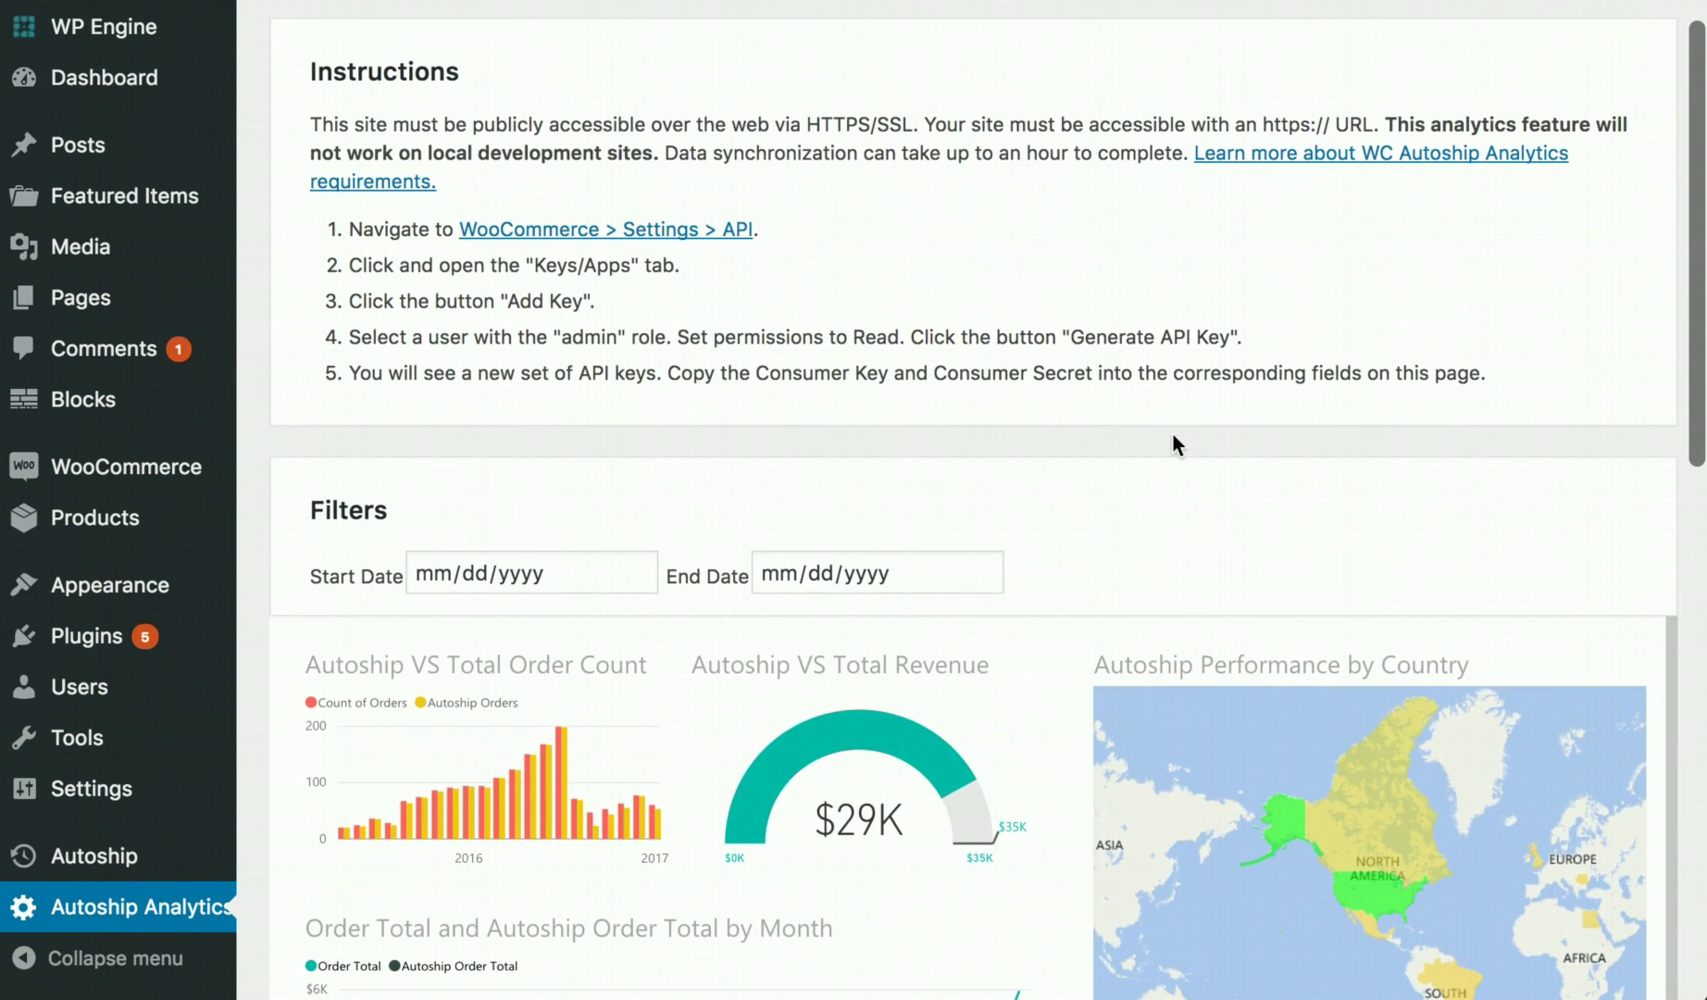
scroll(1056, 553, down, 4)
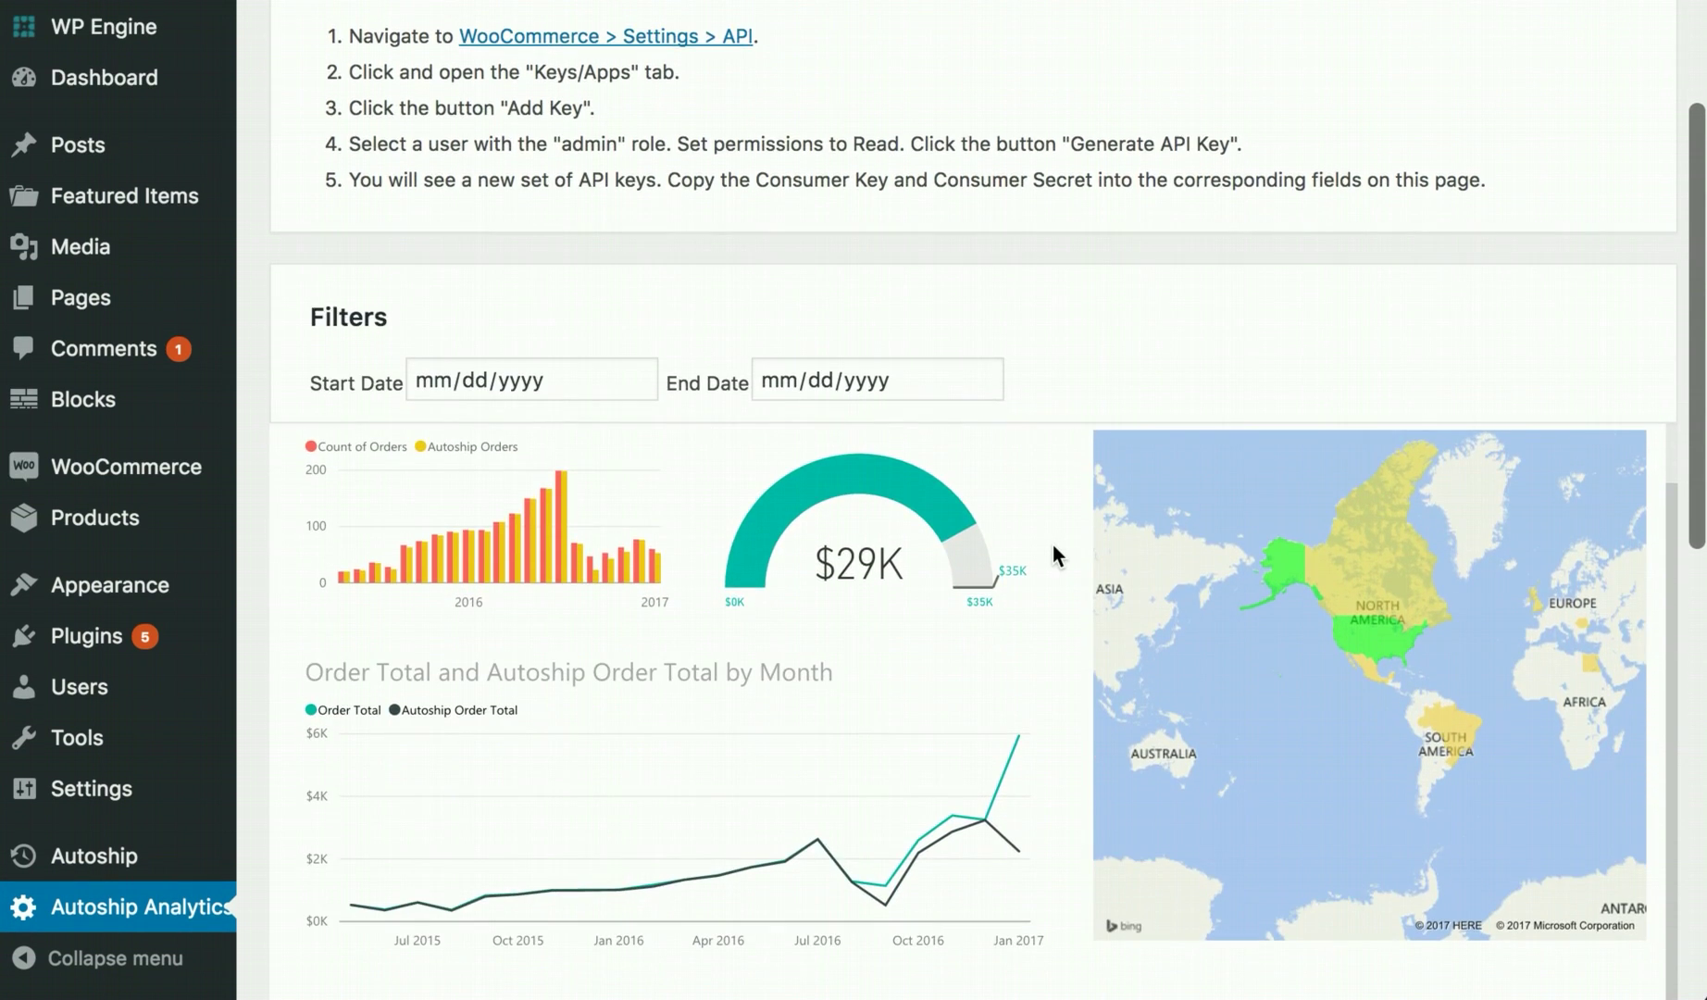
scroll(1086, 709, down, 4)
scroll(1084, 708, down, 10)
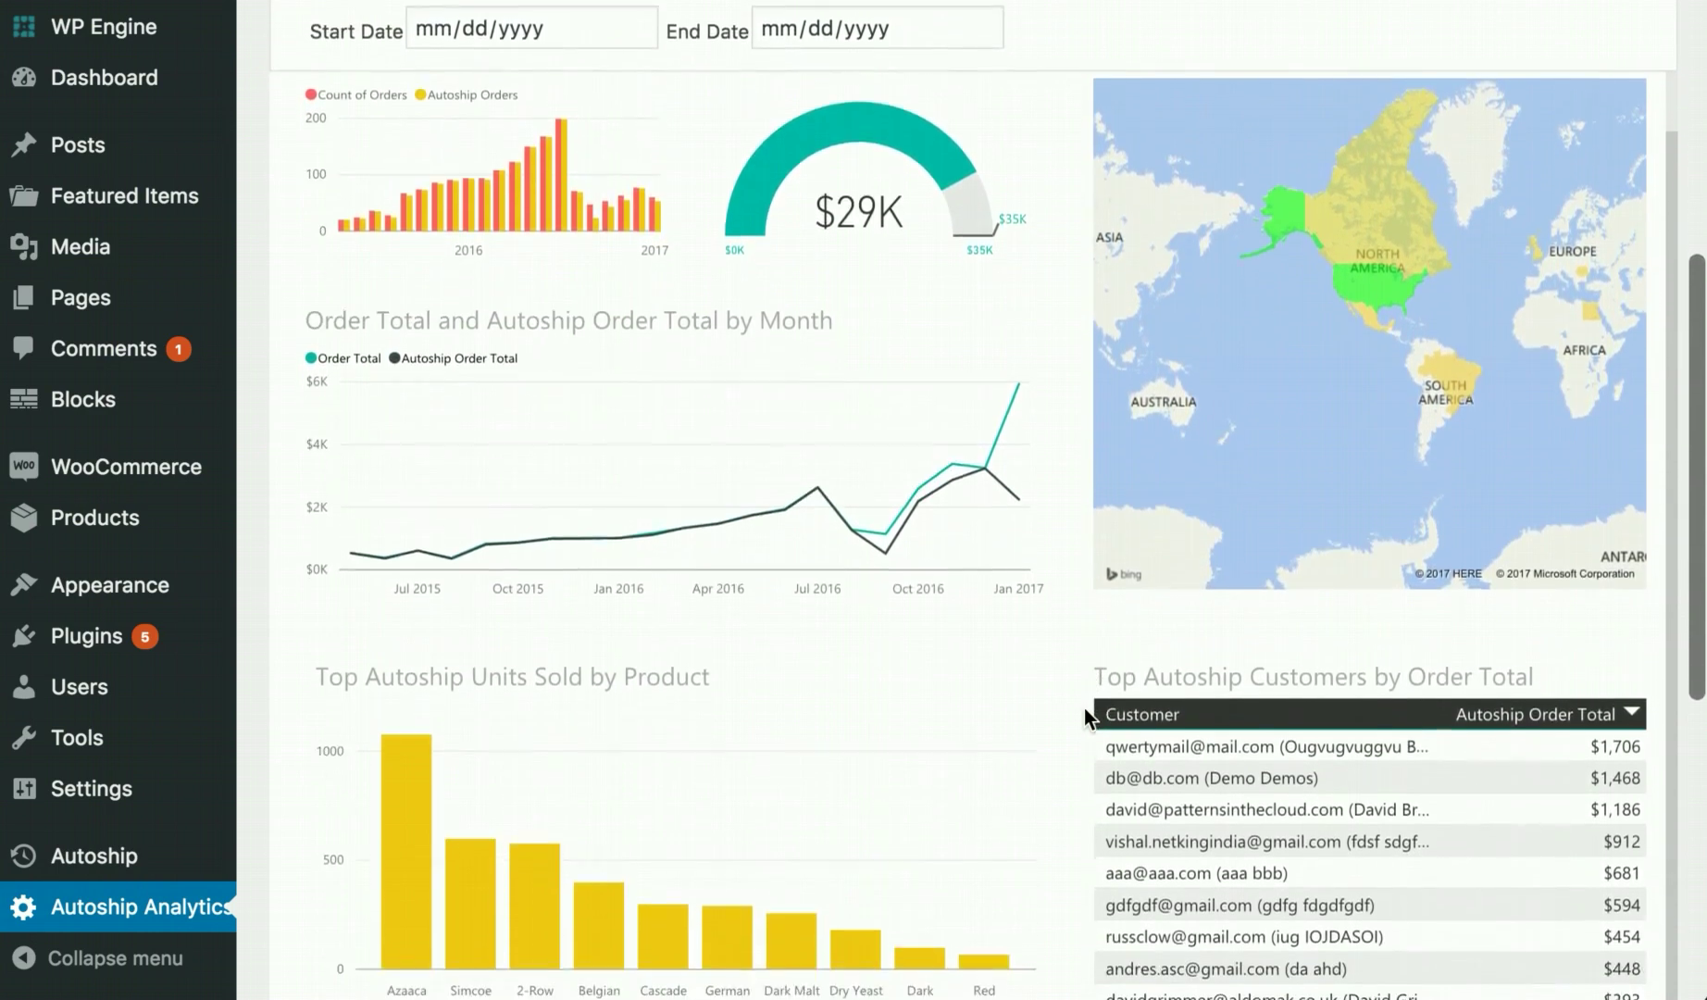
scroll(1084, 708, down, 5)
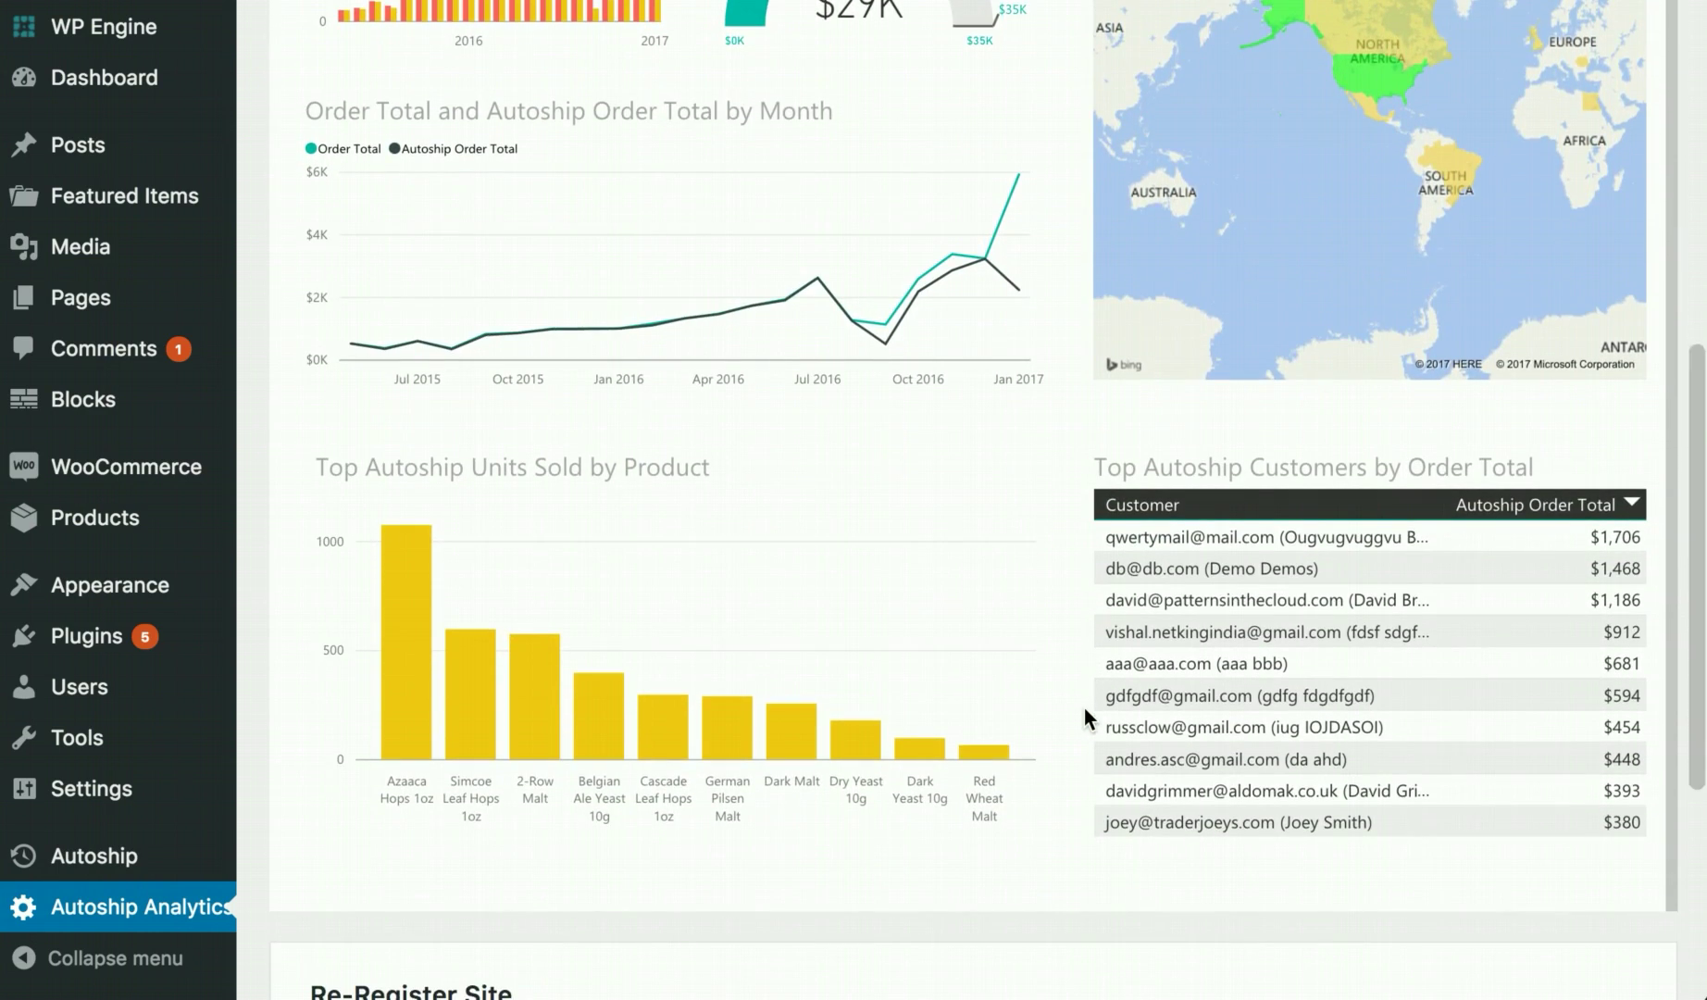
scroll(1084, 708, up, 6)
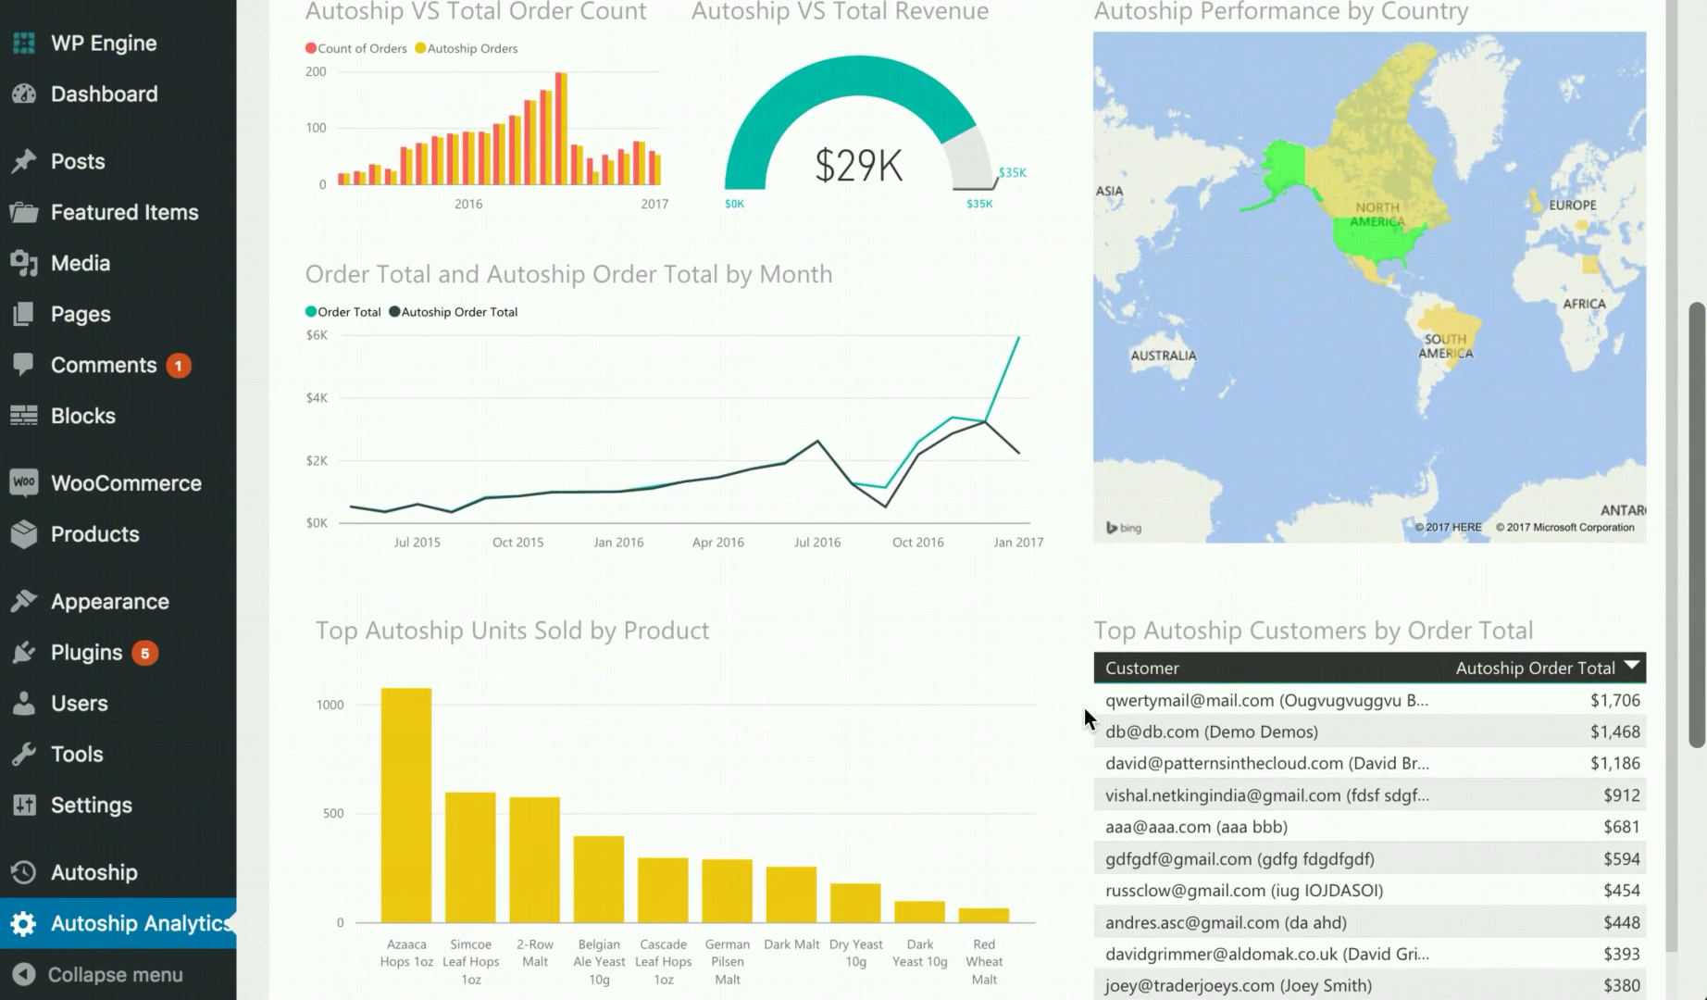
scroll(1084, 708, up, 3)
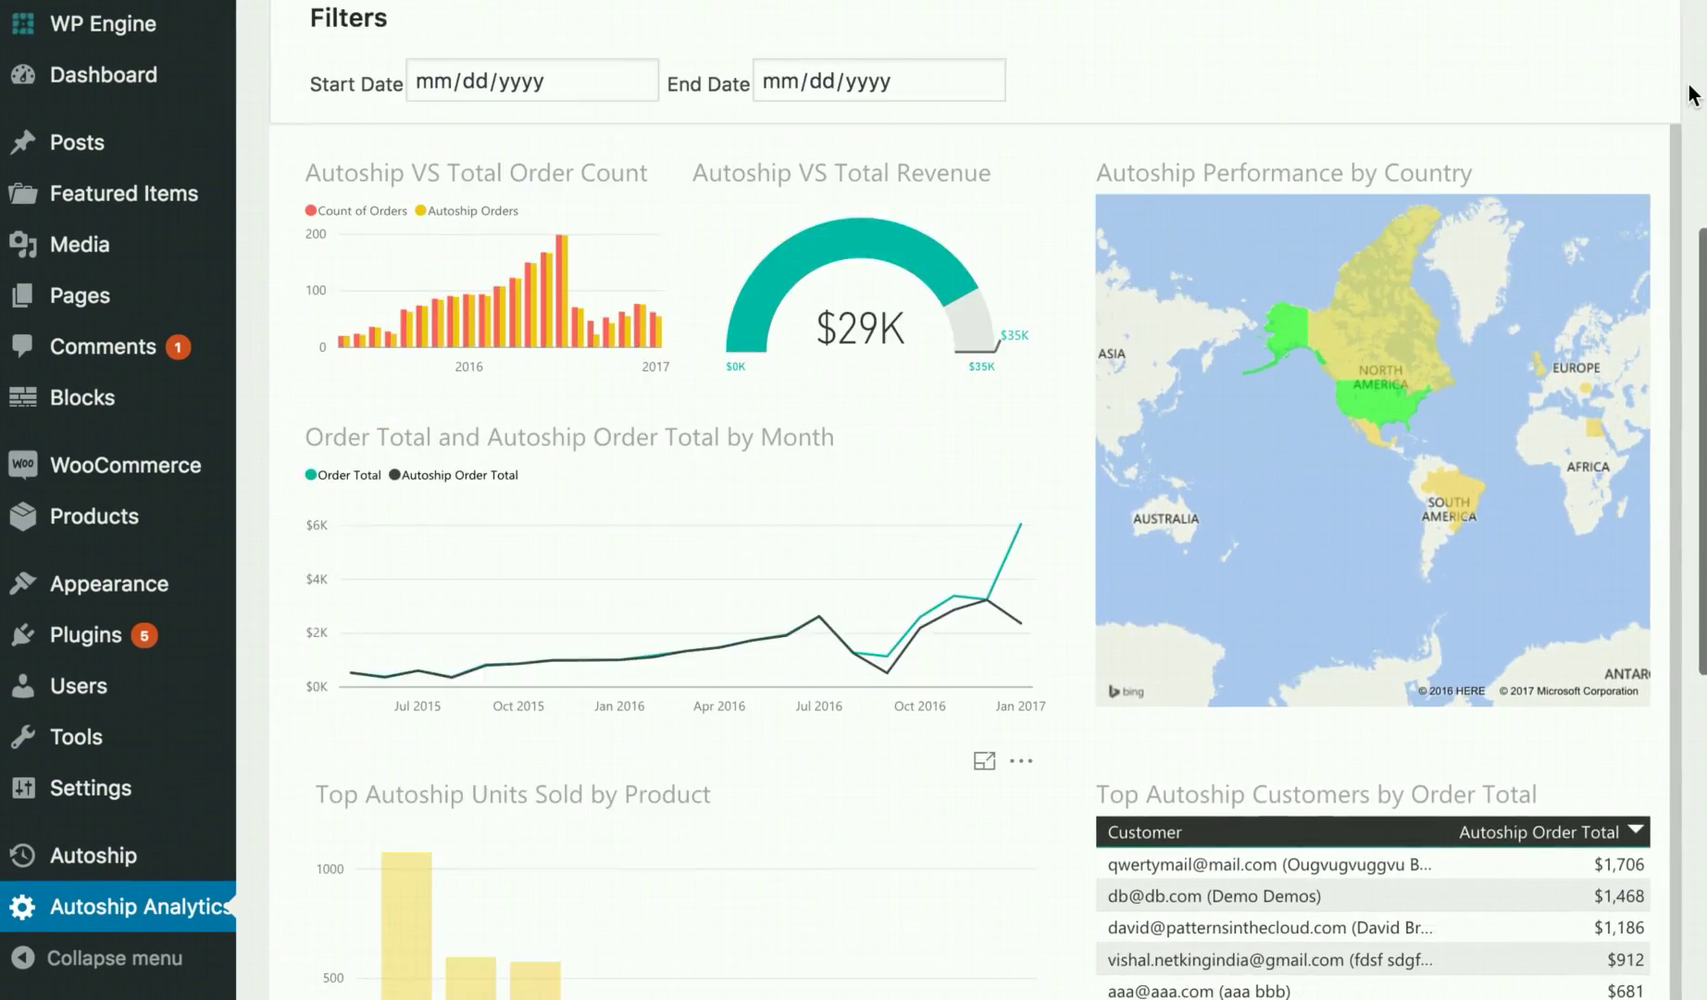
Step: Filter the dashboard's country map to US customers, then to Canada
scroll(1693, 95, down, 1)
mouse_move(1367, 377)
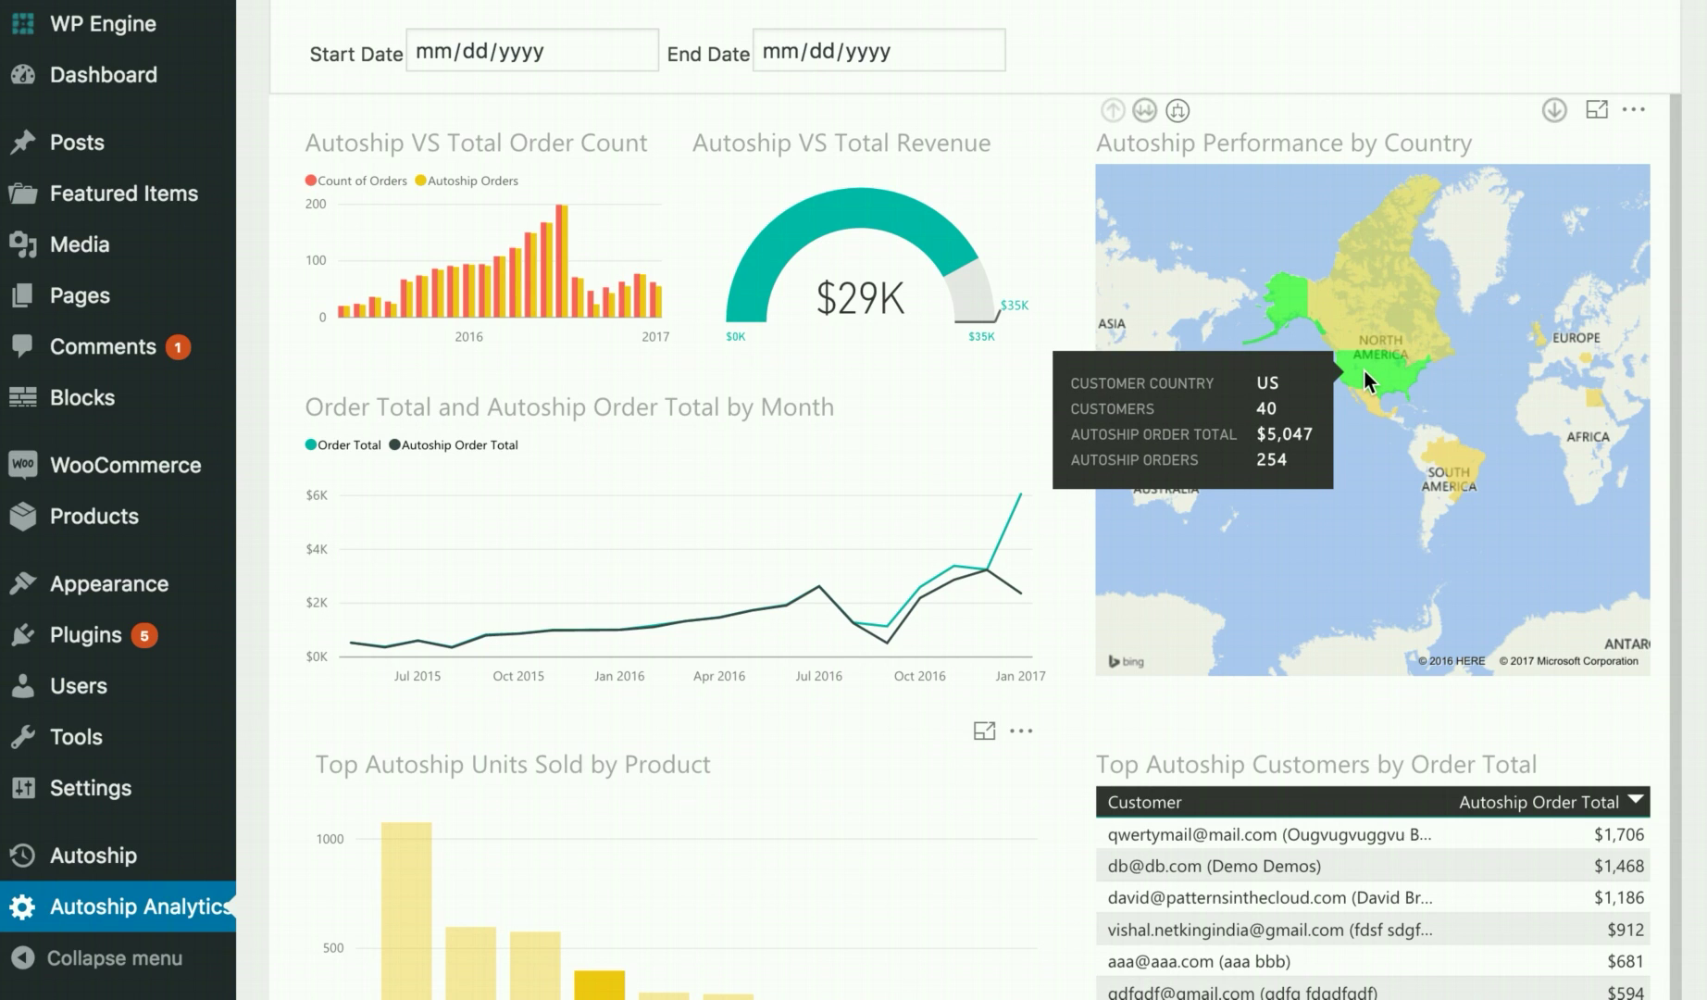
click(1363, 369)
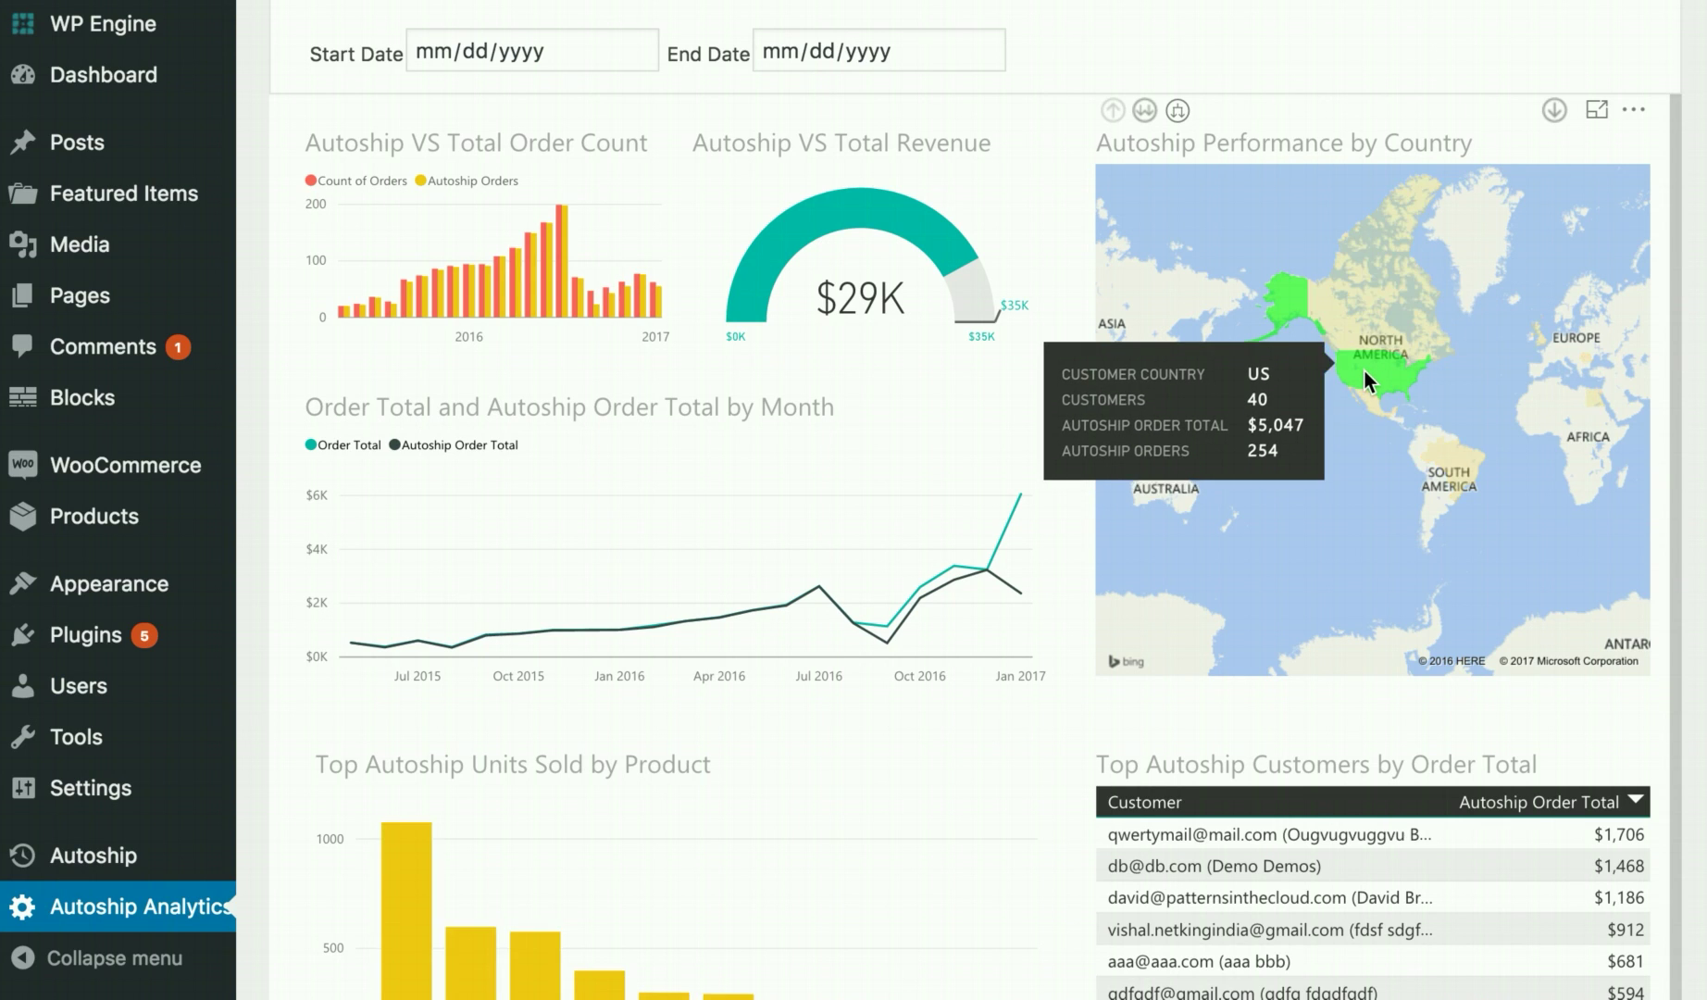
click(1346, 324)
Step: Cross-filter the dashboard by the 2-Row Malt product bar
scroll(1079, 389, down, 3)
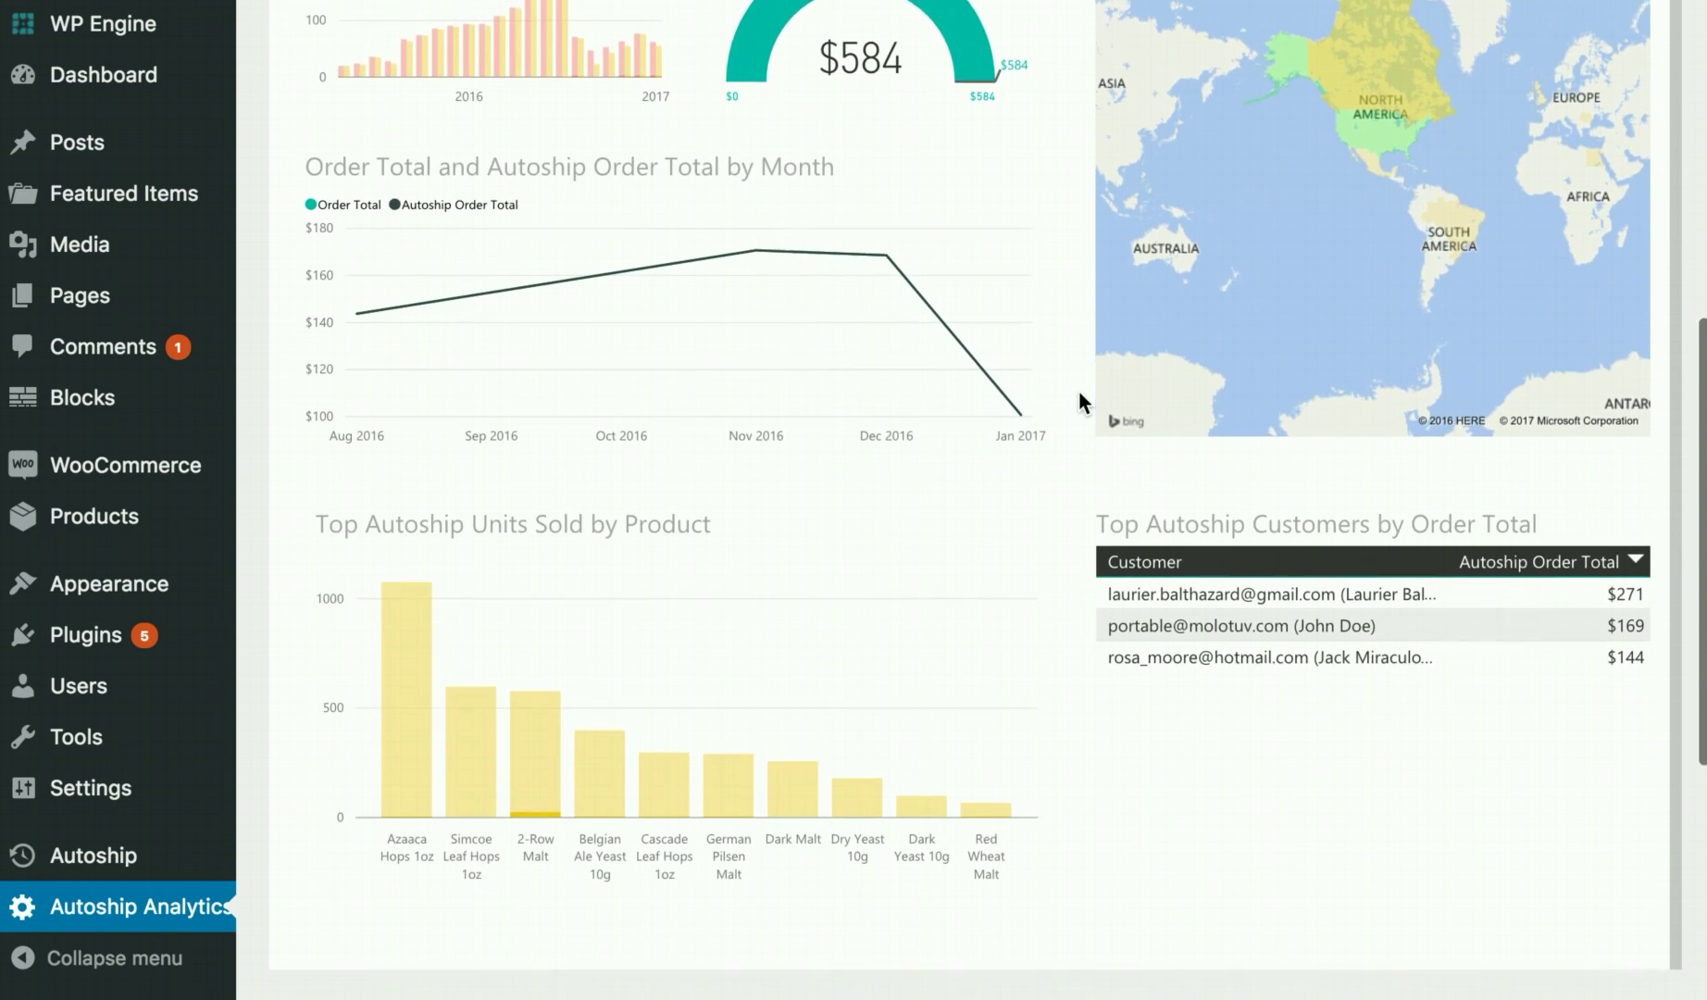
click(526, 734)
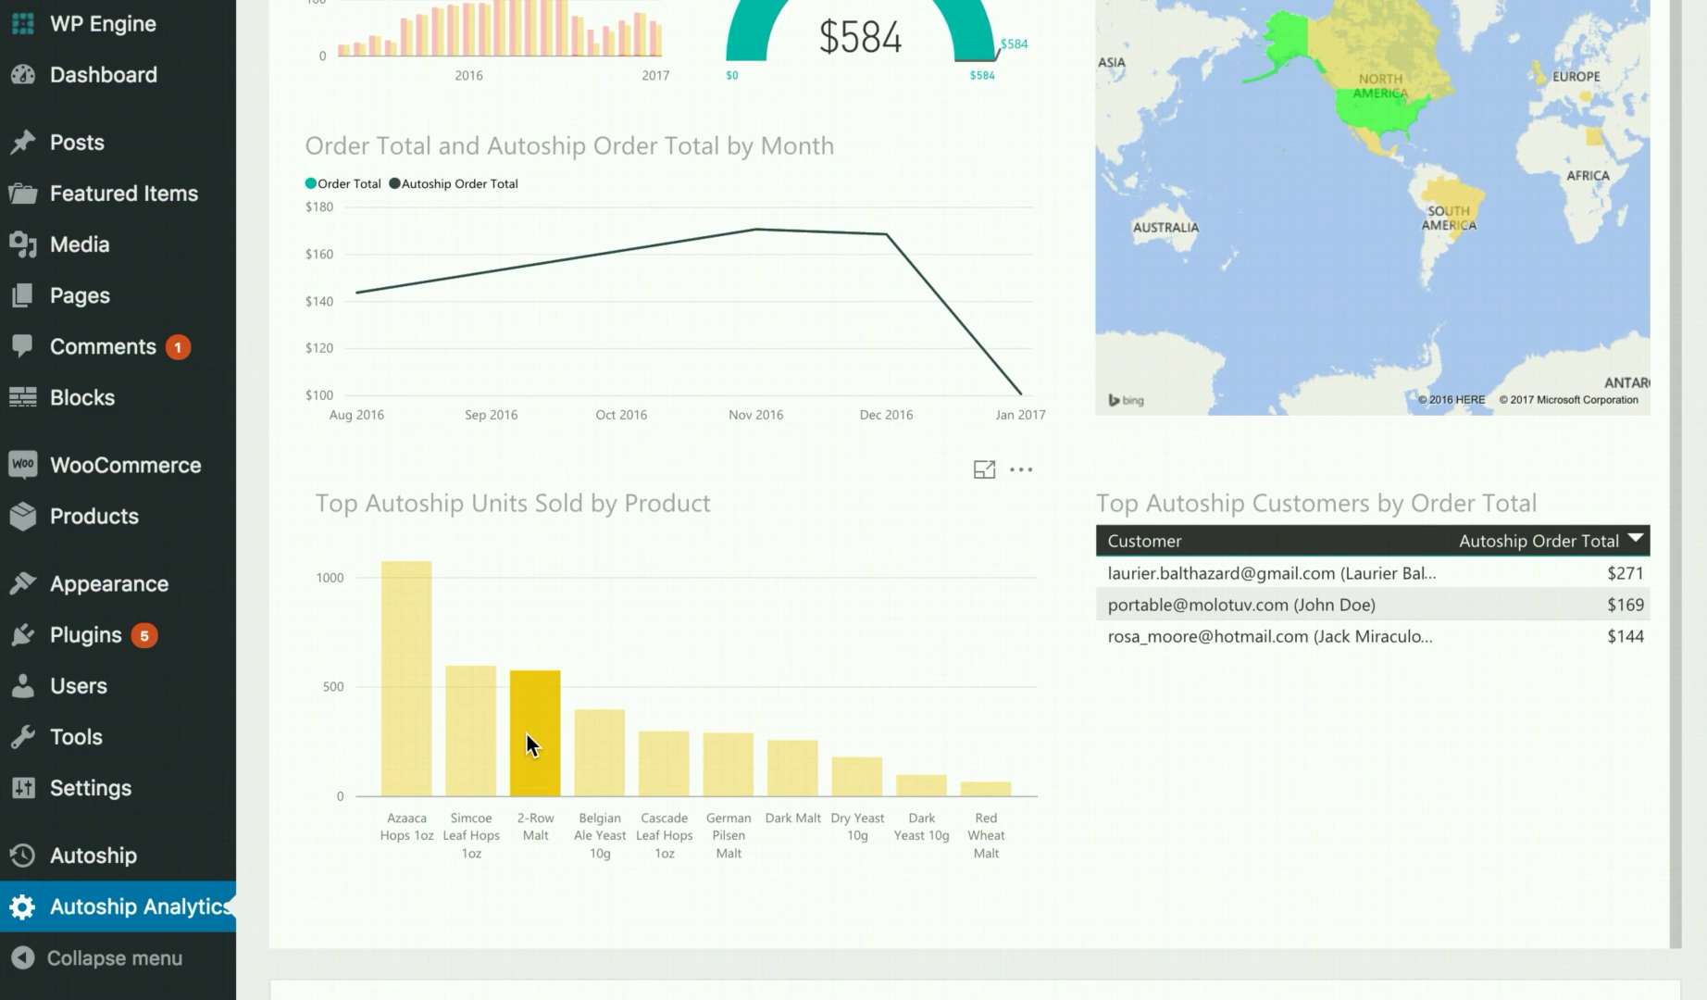
scroll(931, 681, up, 2)
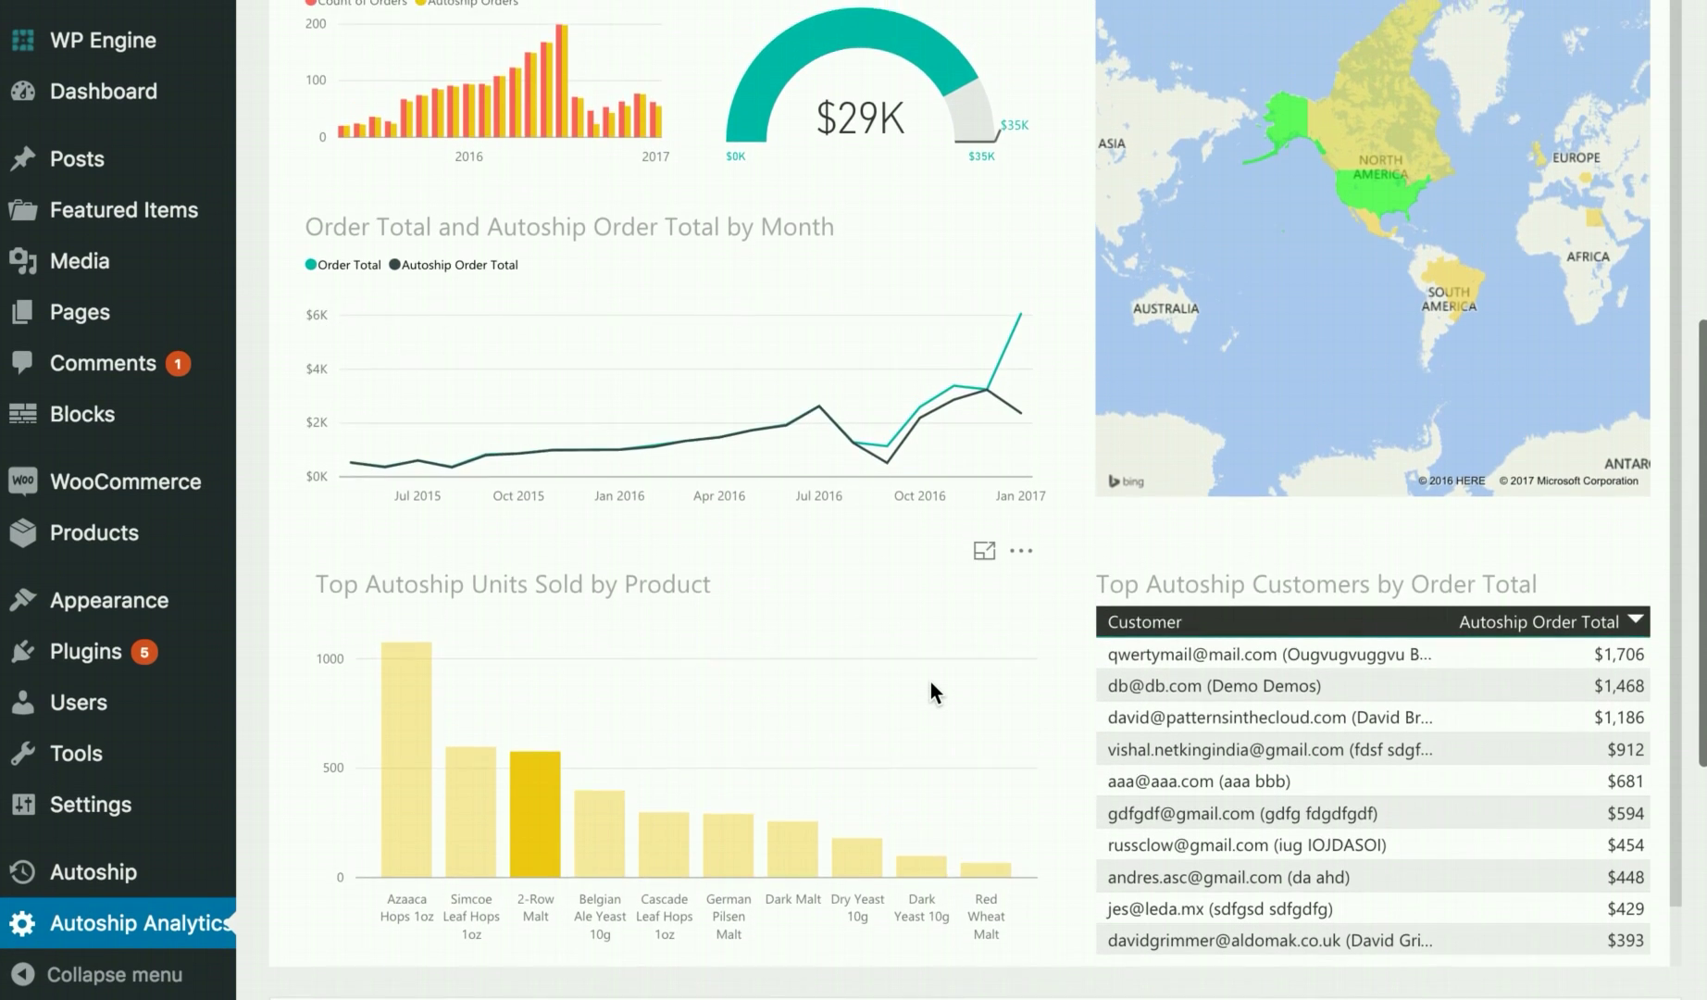
scroll(930, 683, up, 1)
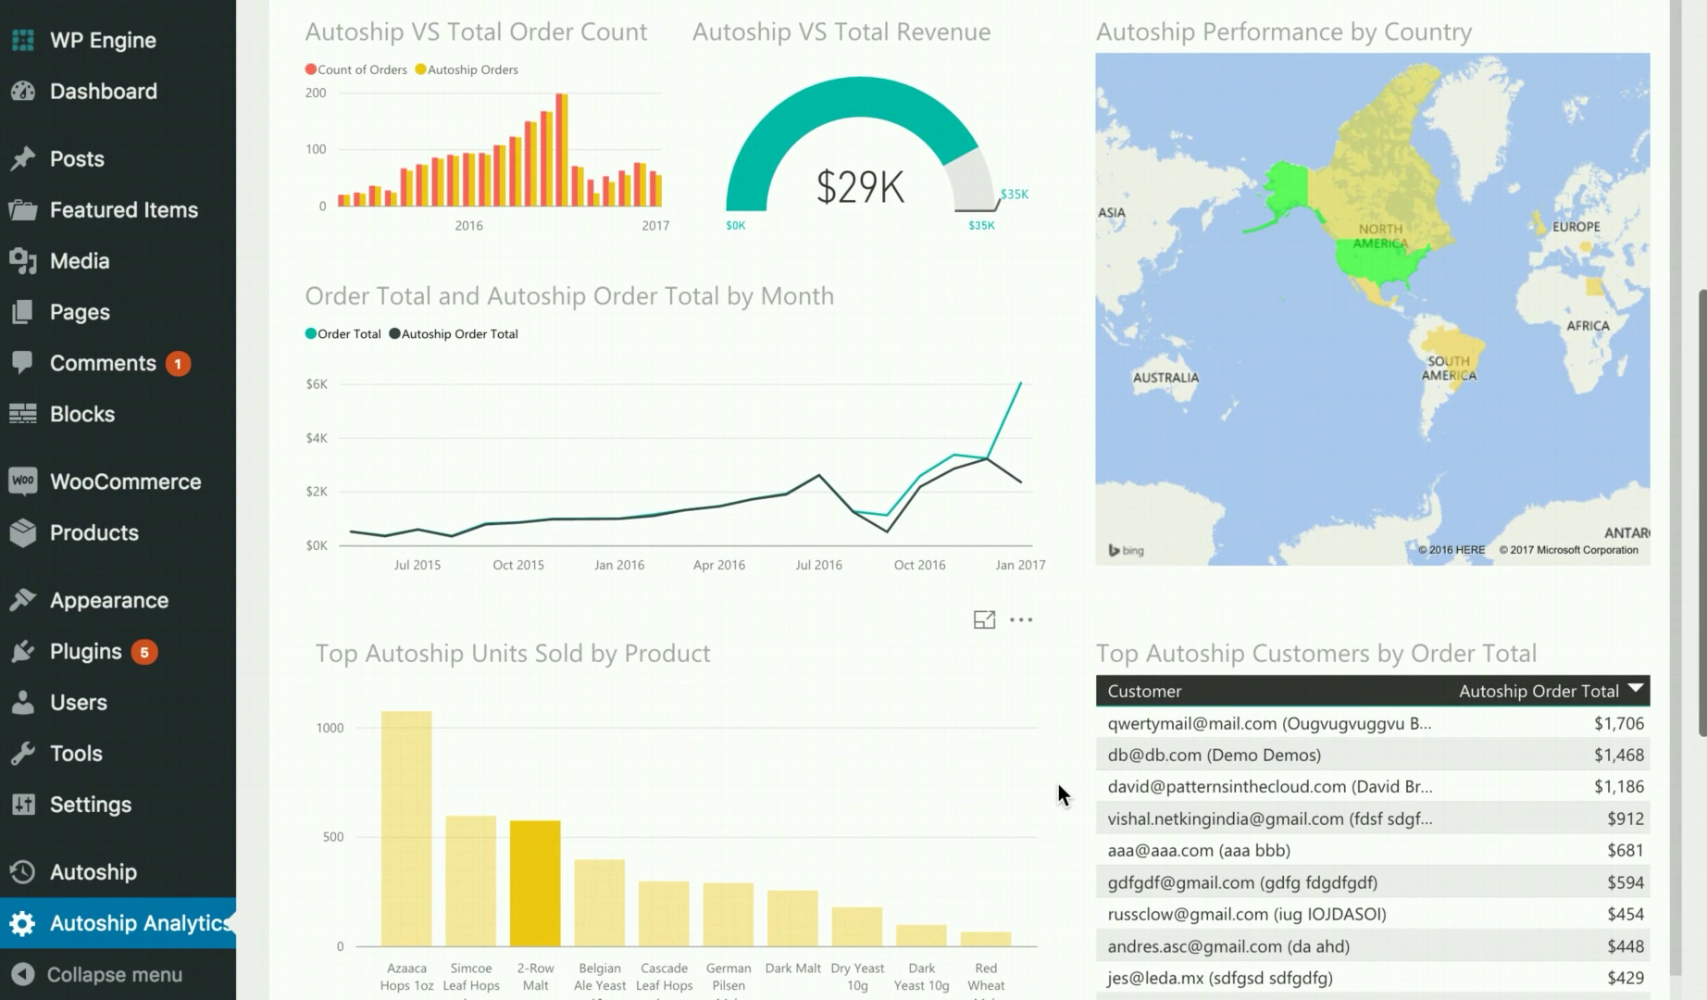
scroll(1057, 781, up, 3)
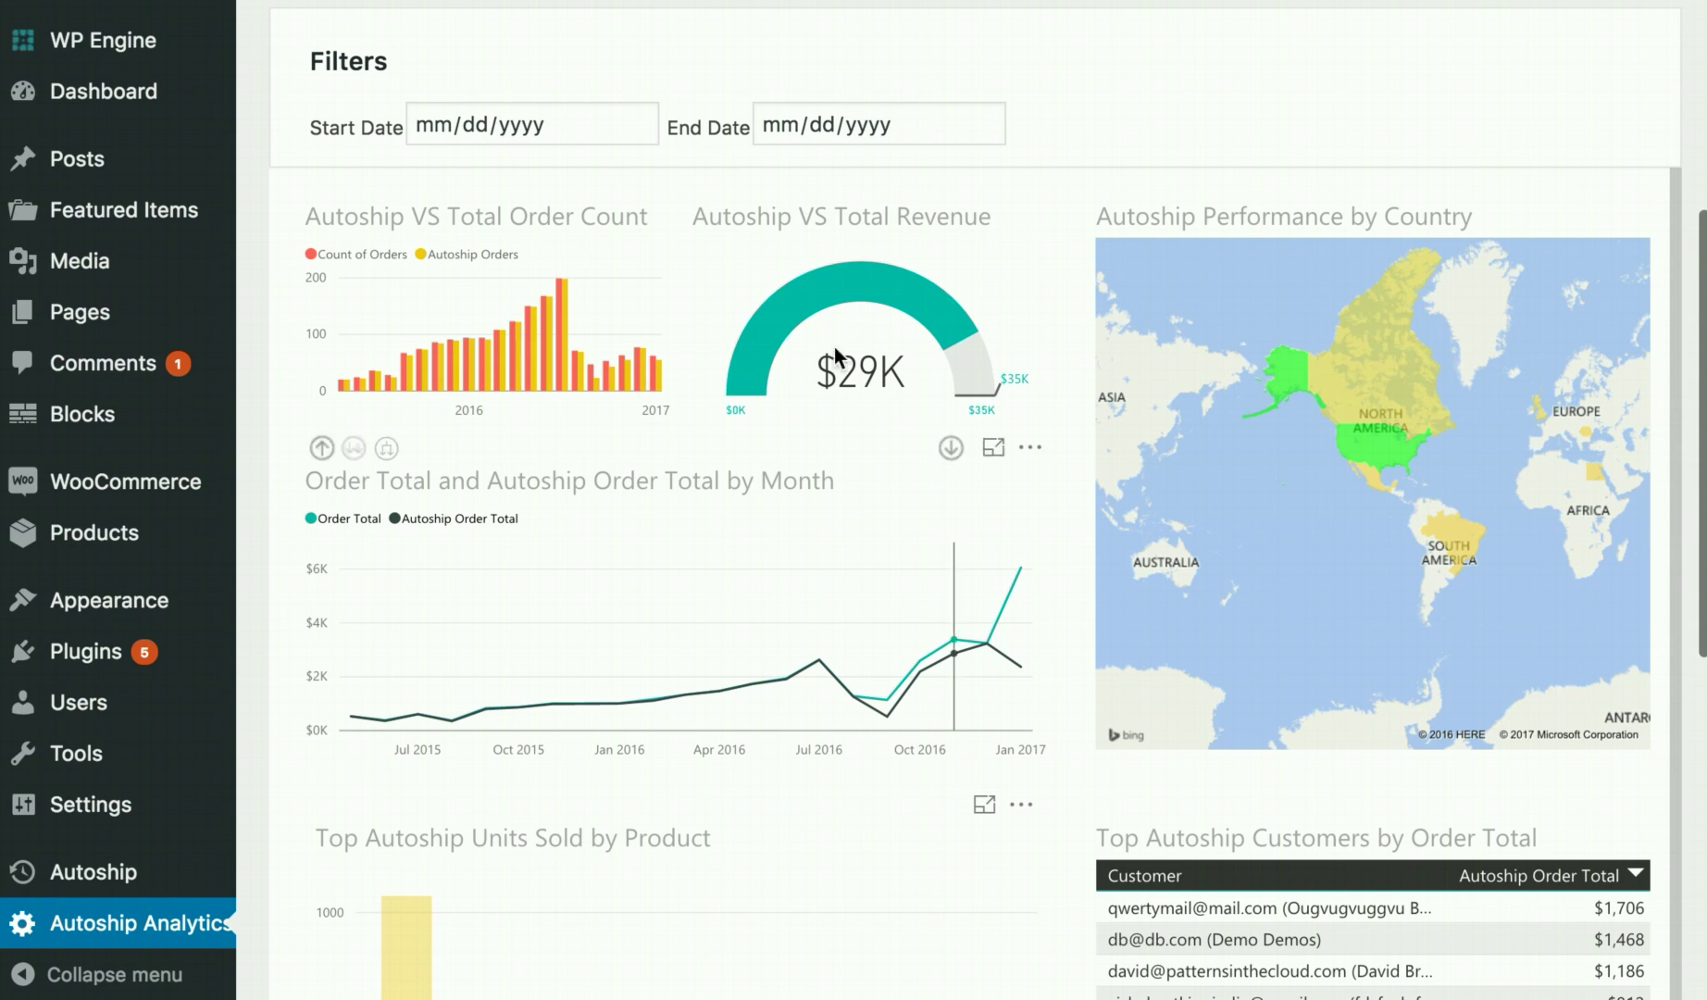
Step: Set the Start Date to October 1, 2016 using its calendar
click(636, 123)
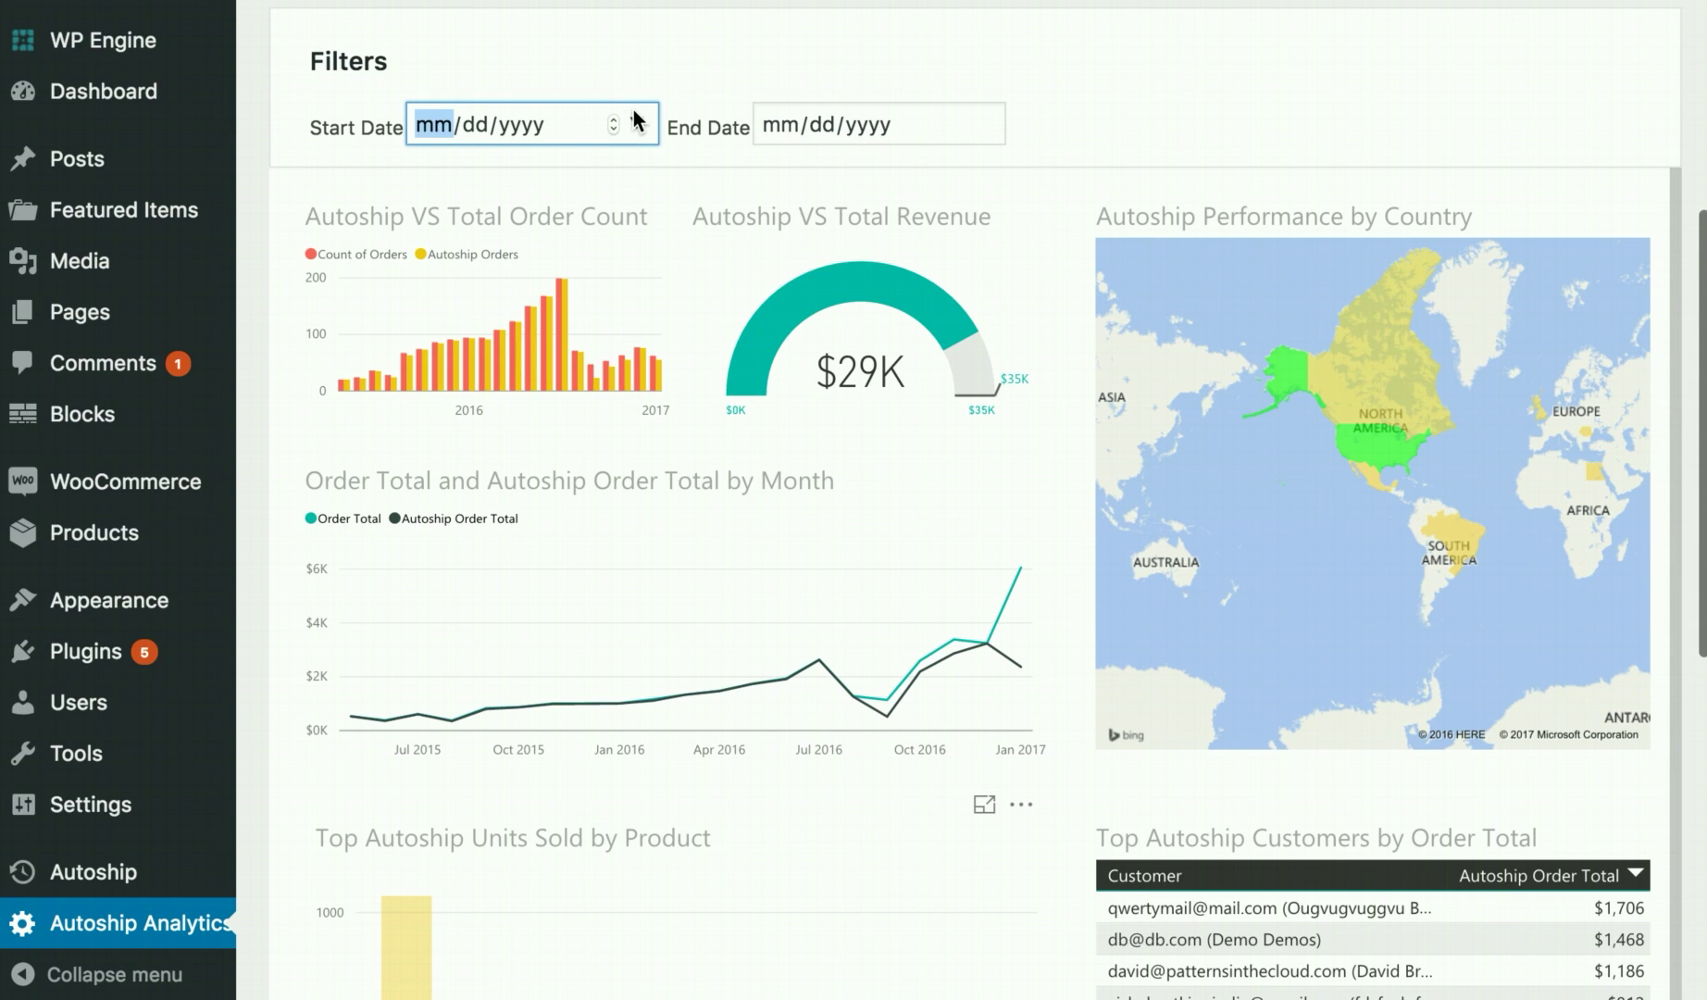
click(680, 180)
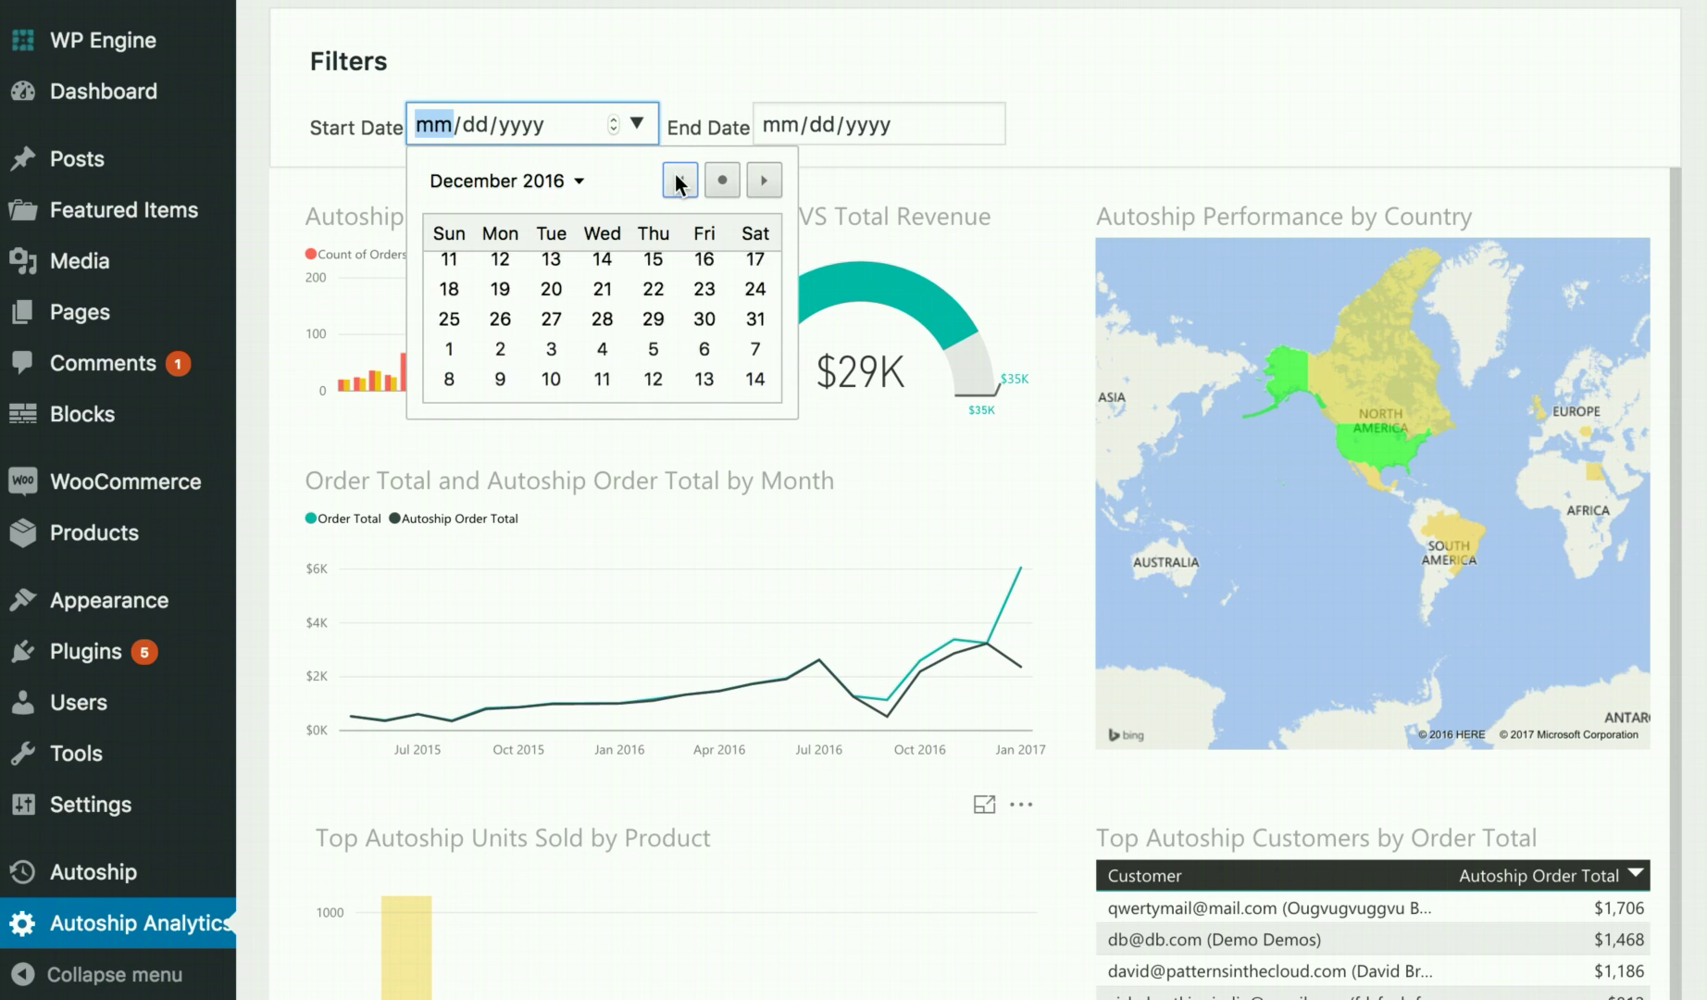
click(680, 179)
click(680, 180)
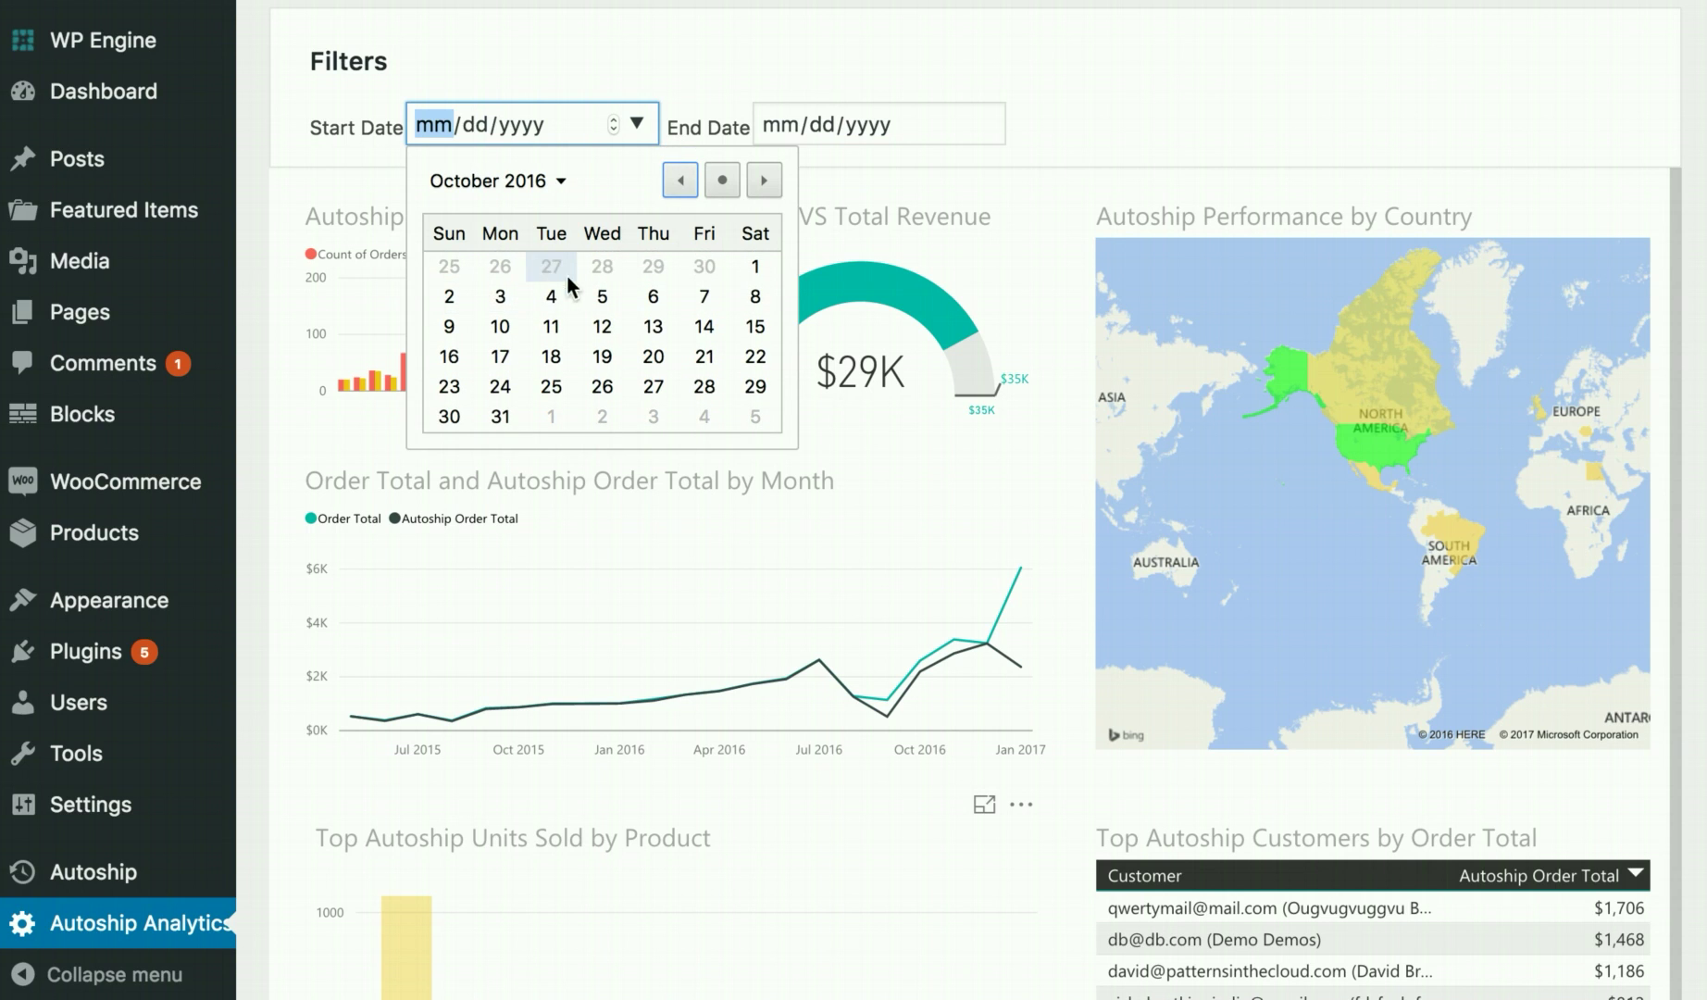
click(744, 268)
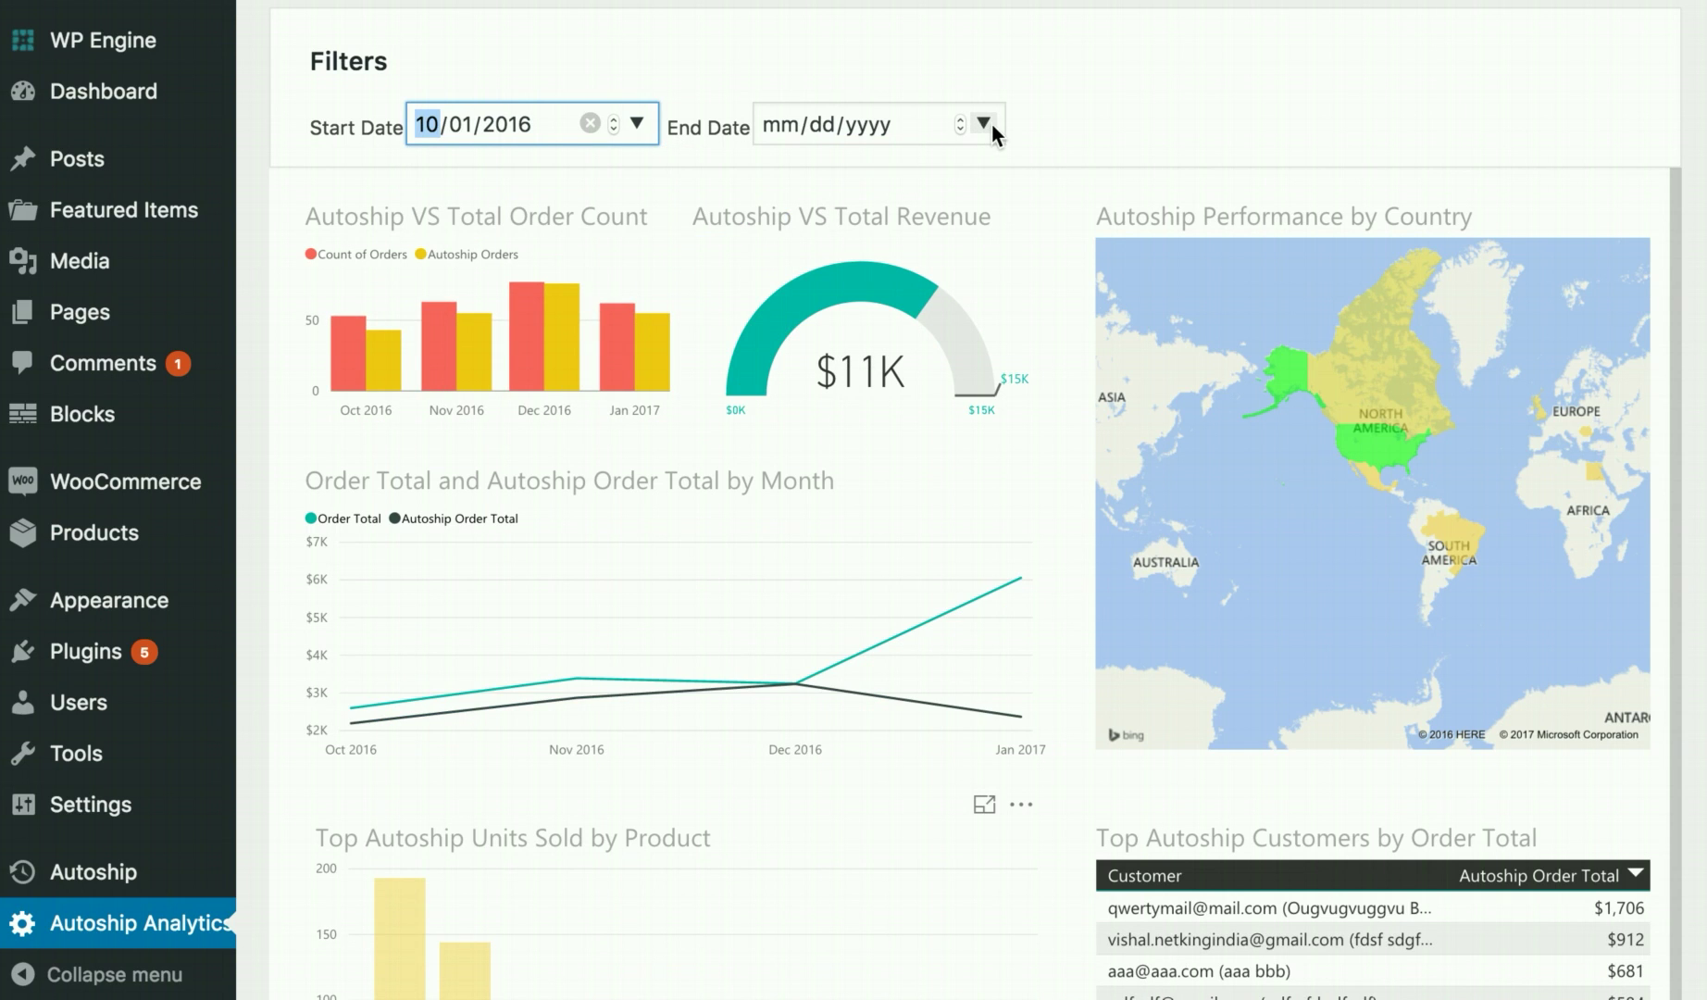
Step: Set the End Date to November 30, 2016 using its calendar
click(983, 124)
click(1027, 180)
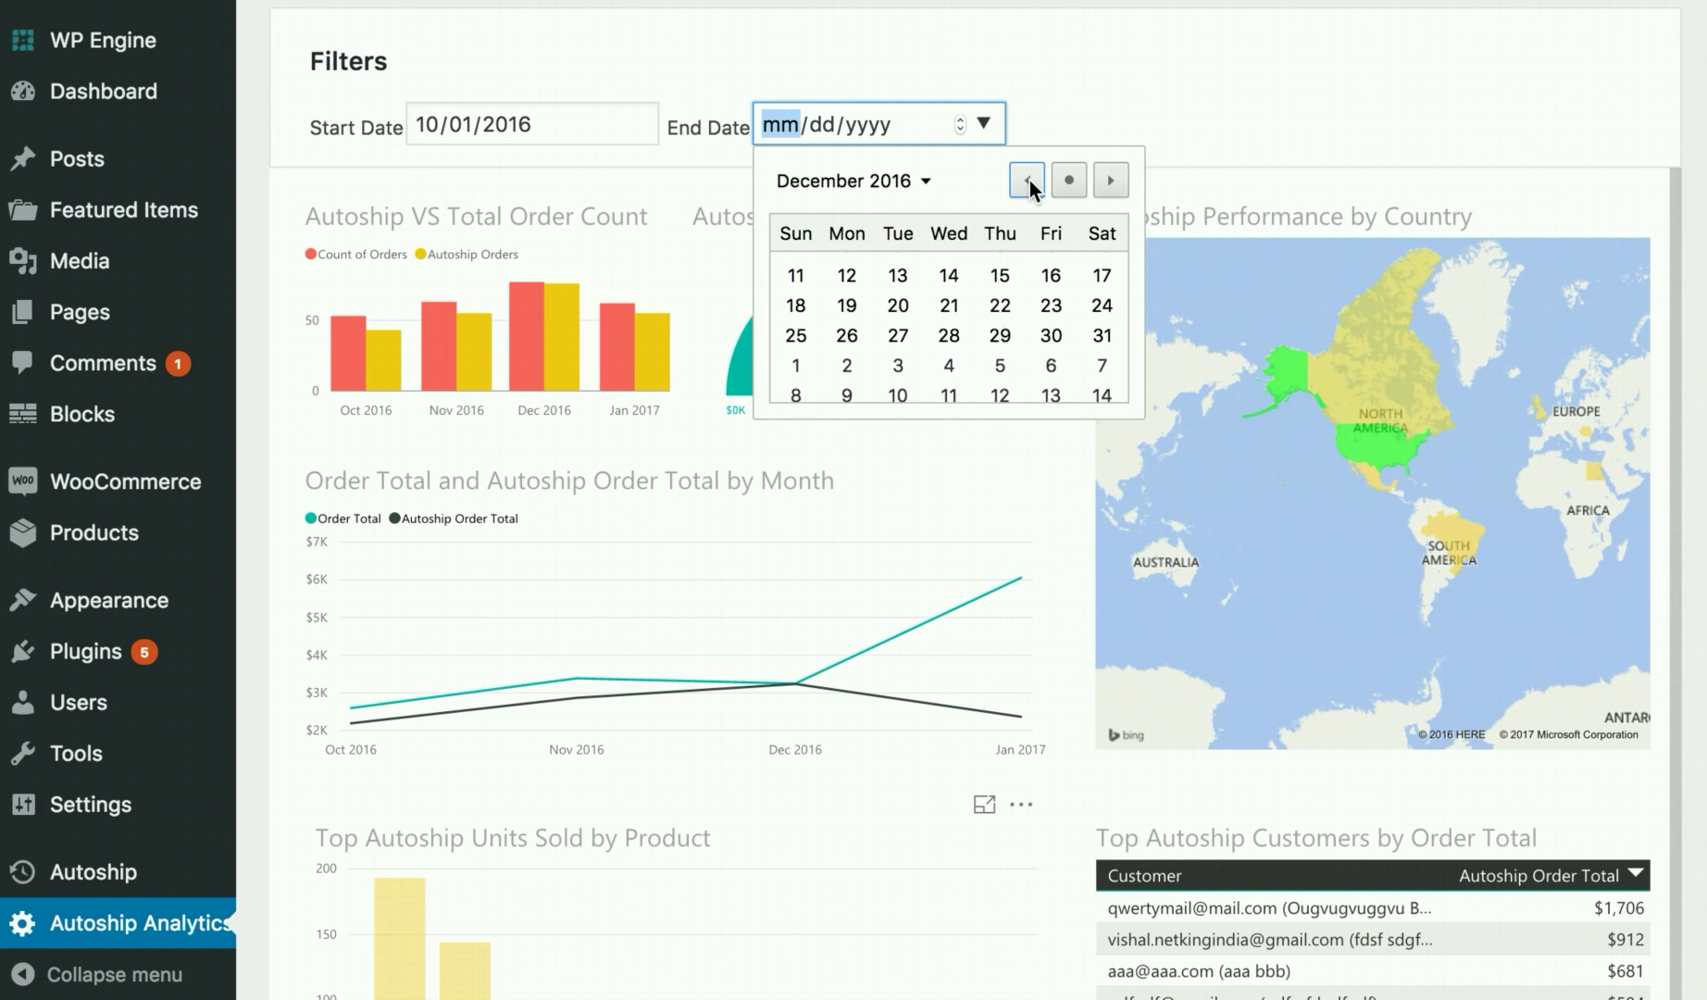
click(1029, 180)
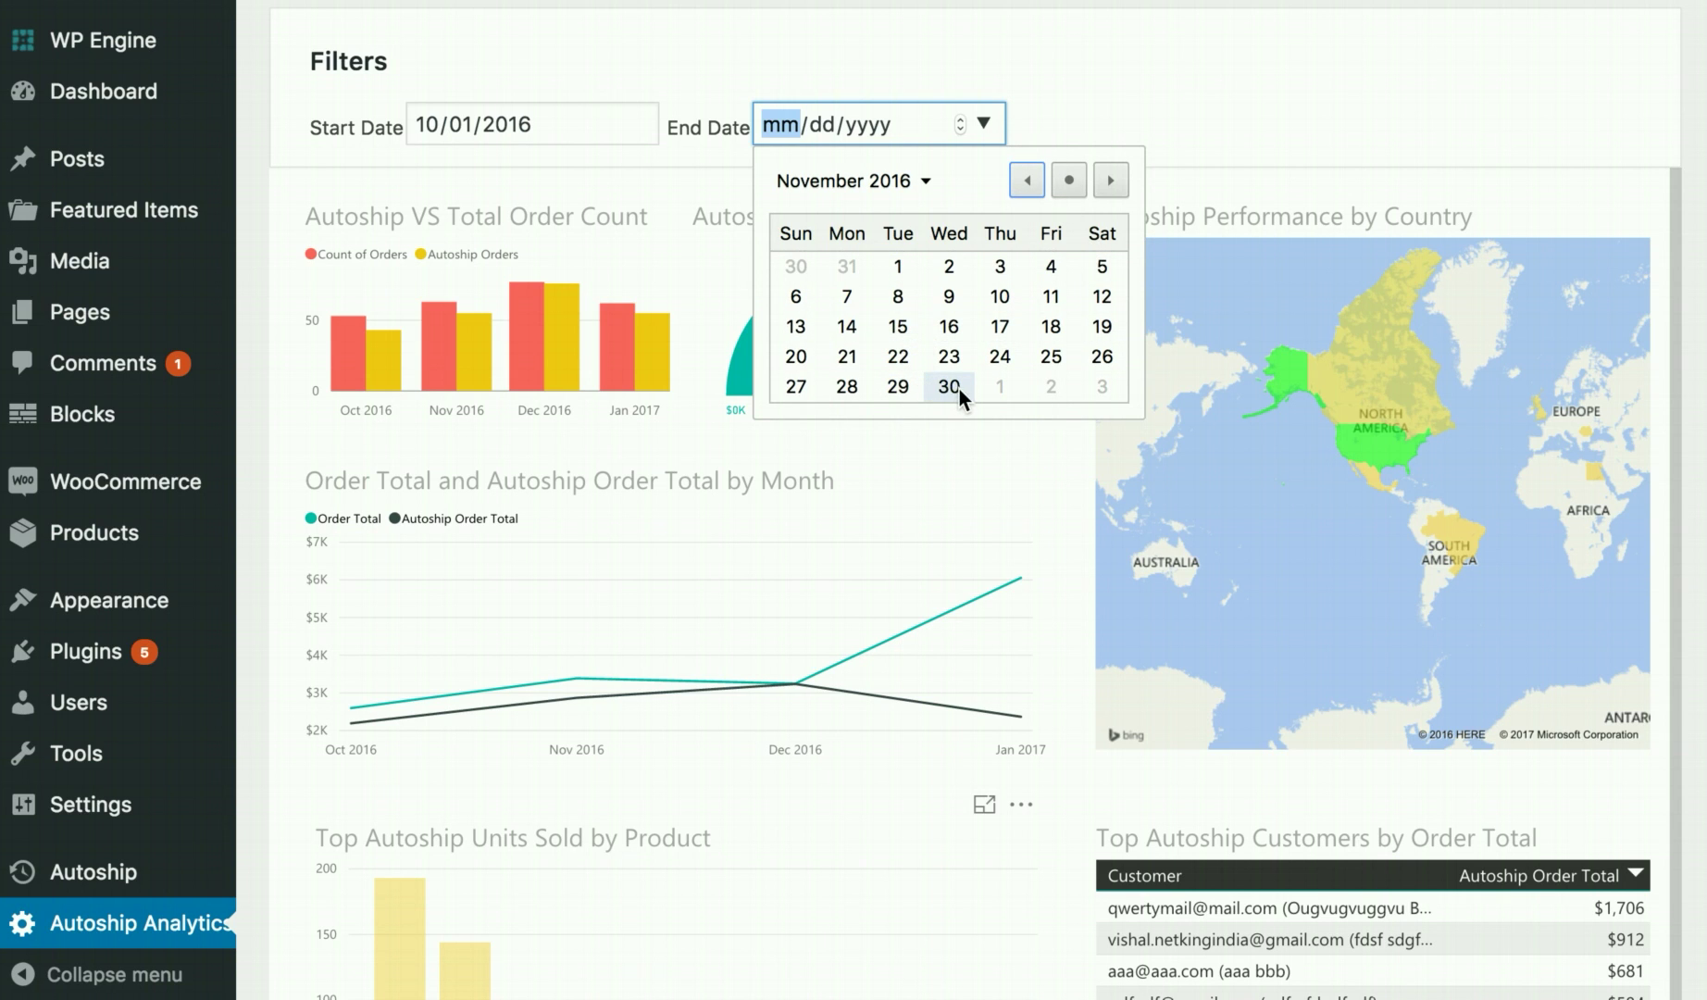
click(953, 386)
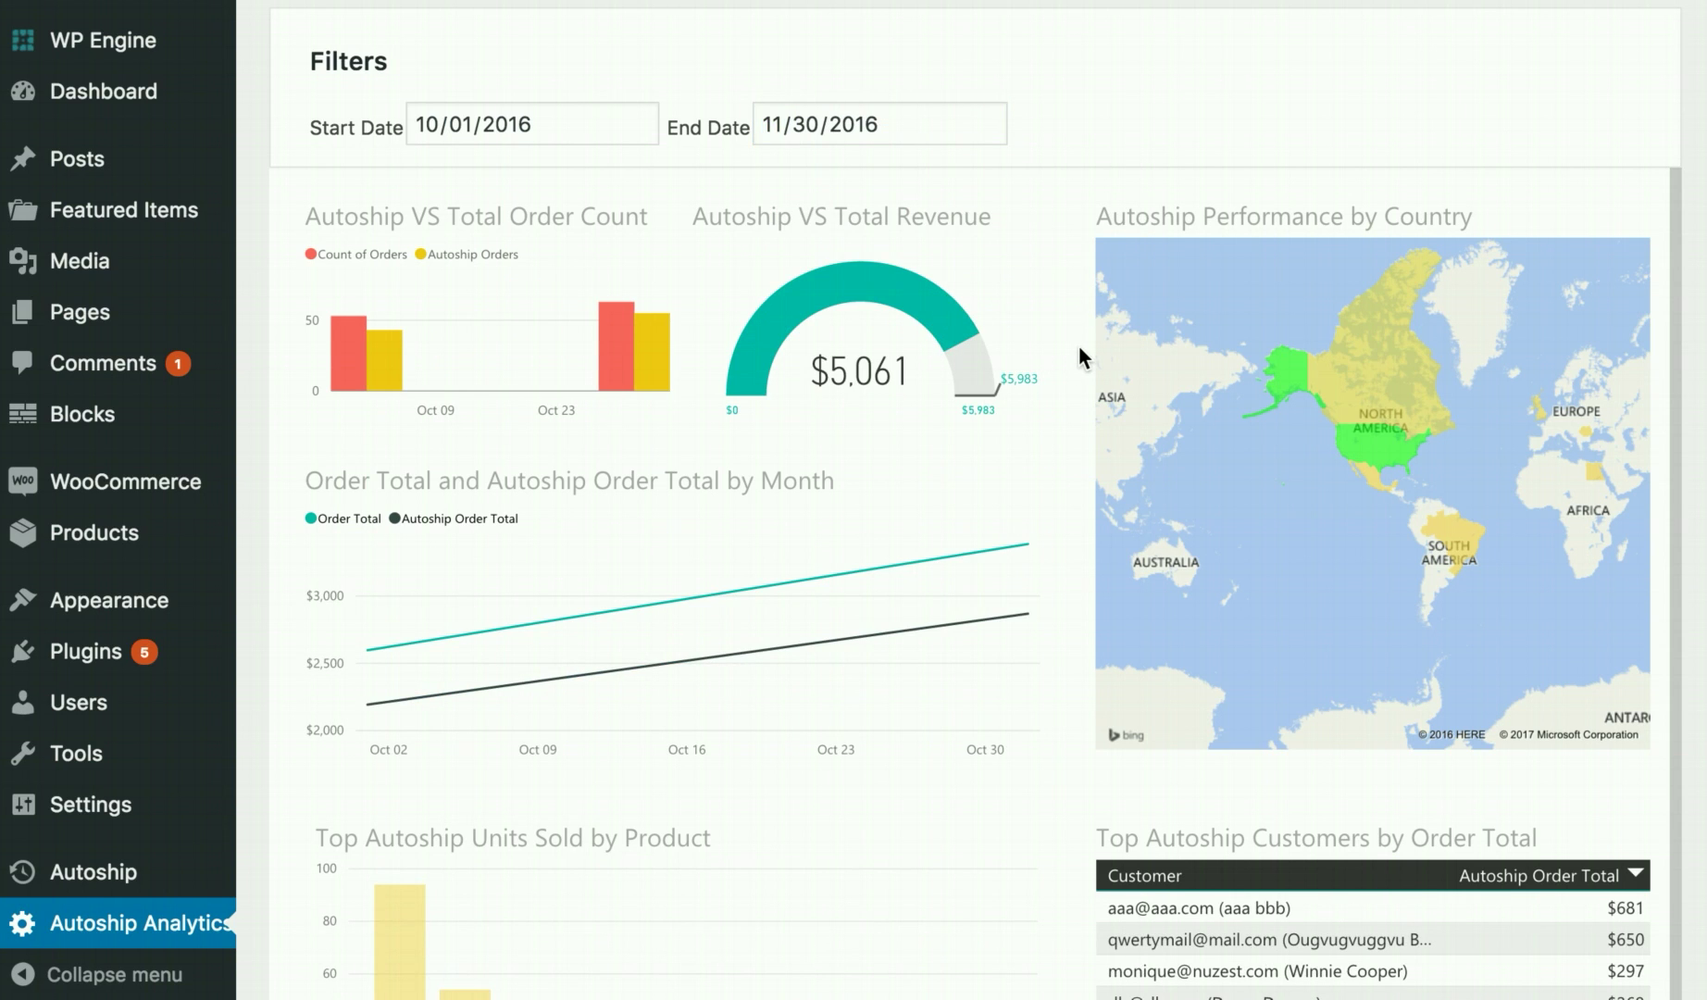
scroll(1080, 347, down, 3)
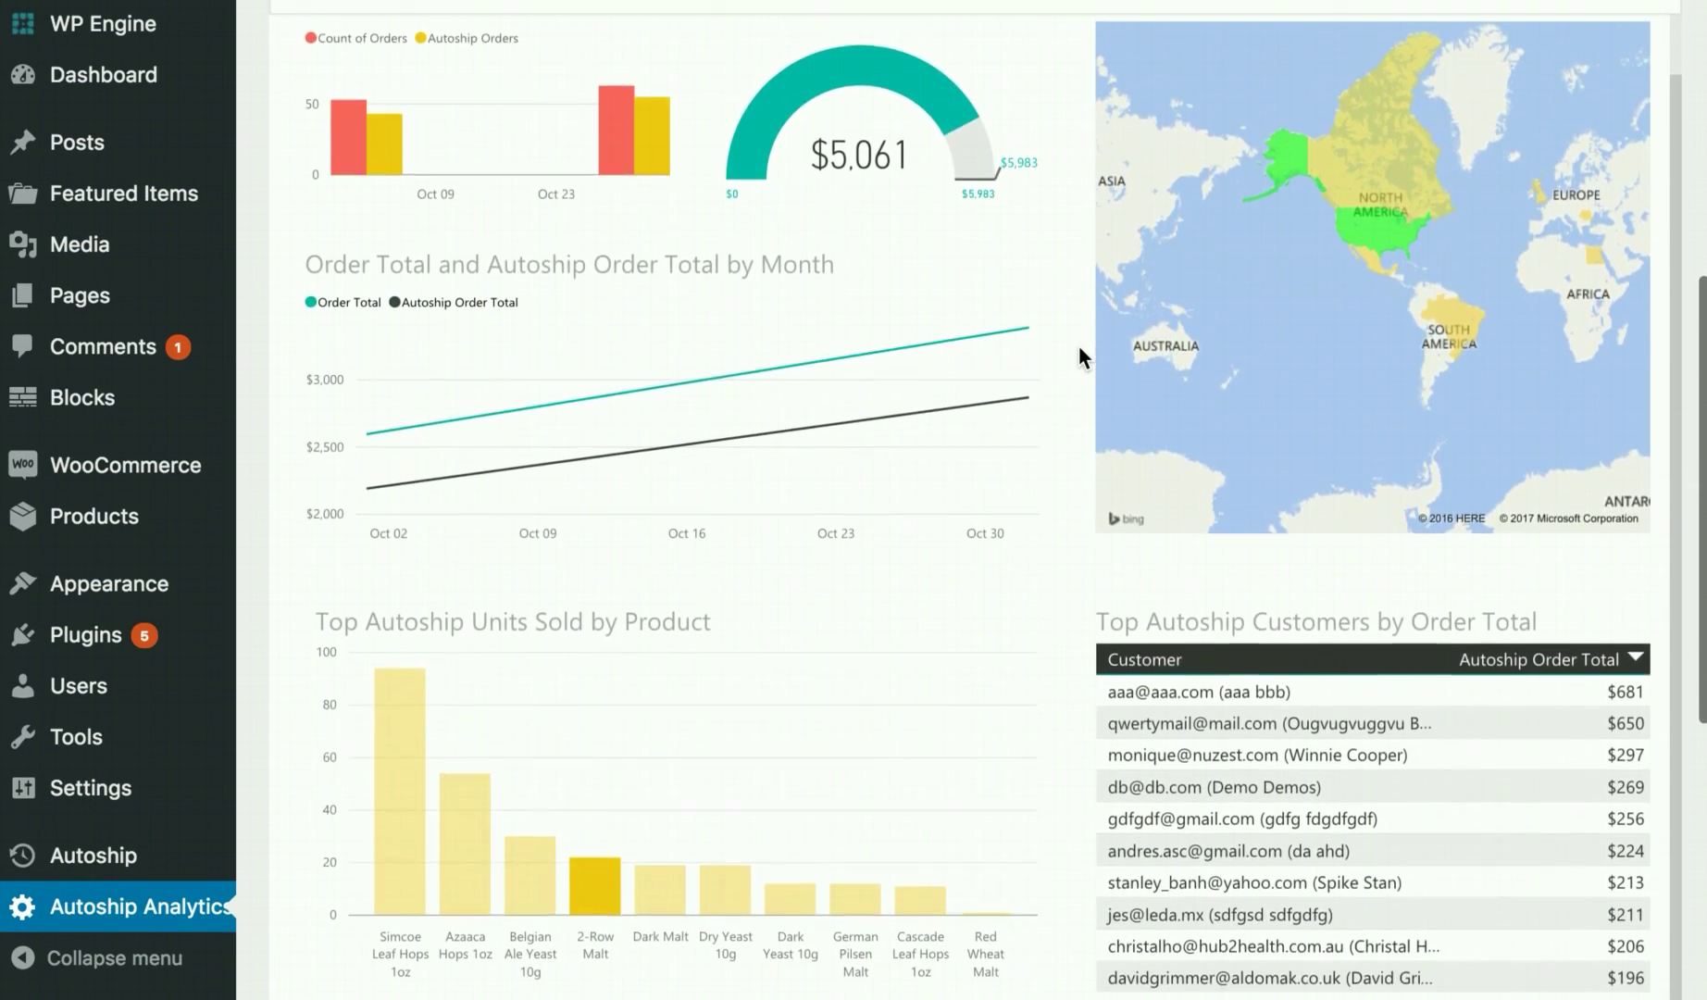